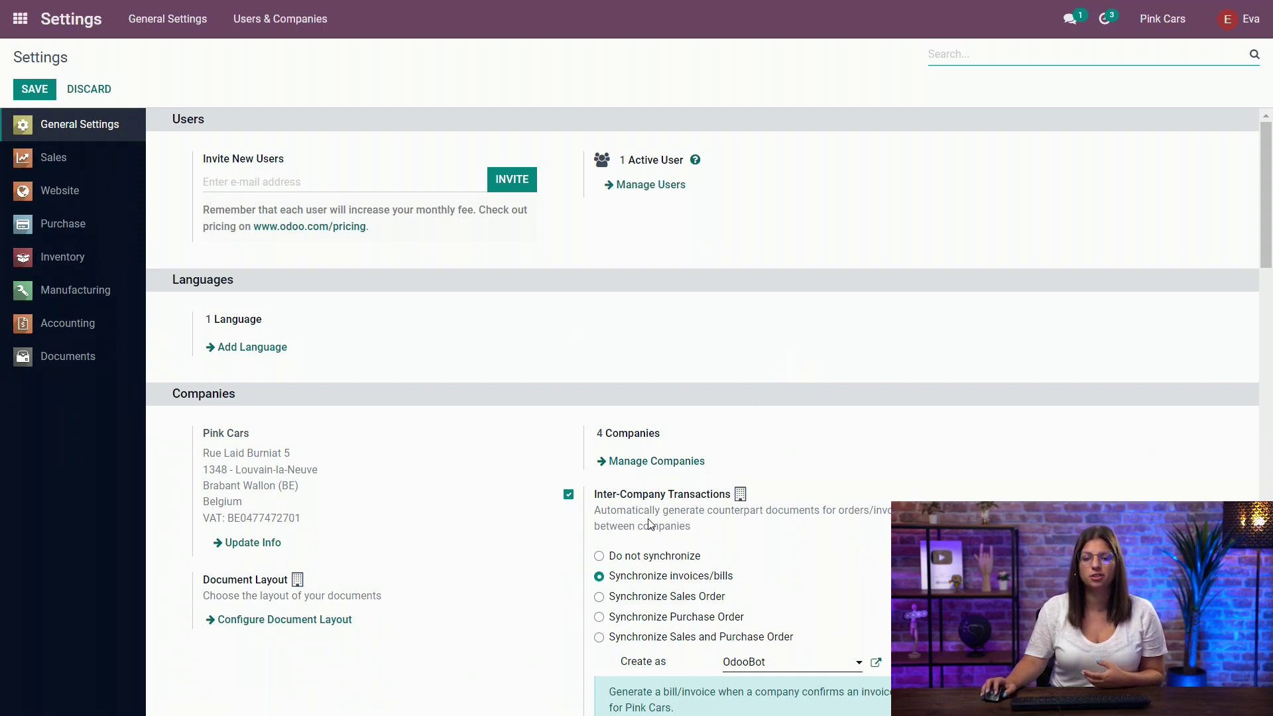
# Scroll down General Settings to confirm Inter-Company Transactions remains enabled.
pyautogui.scroll(-3, 683, 500)
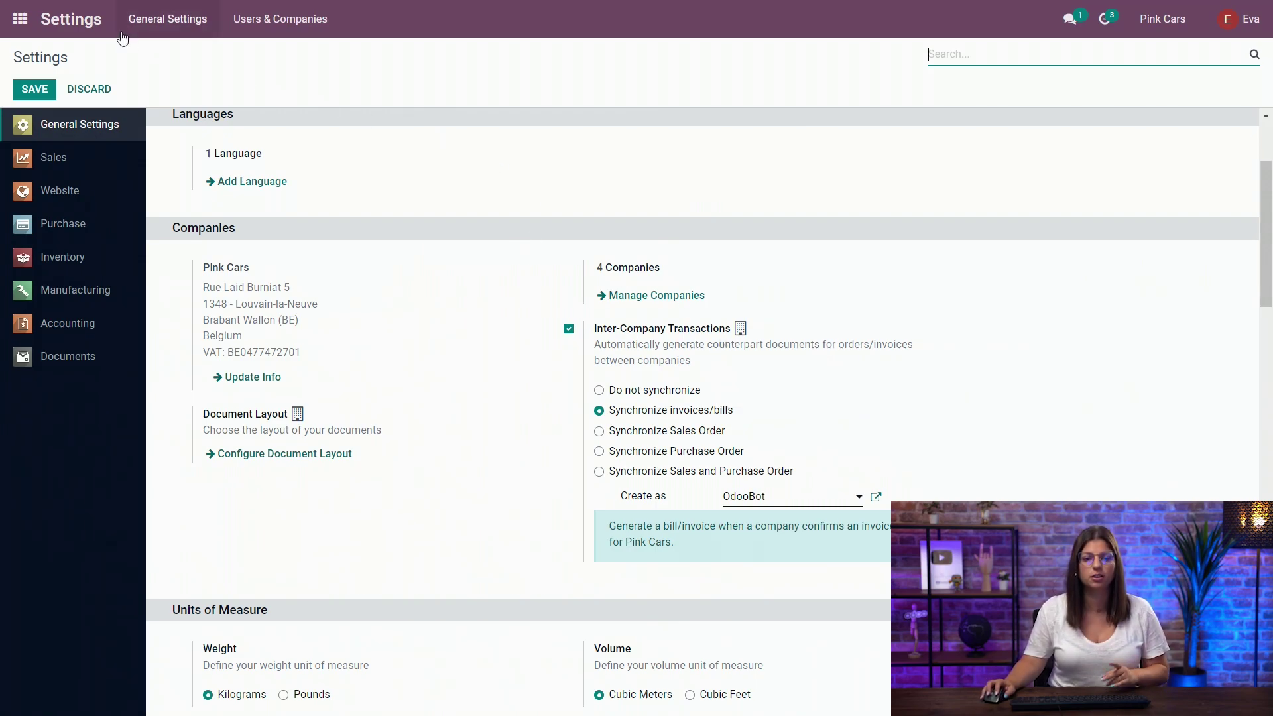
# Go to the Journals list under Accounting configuration.
pyautogui.click(20, 19)
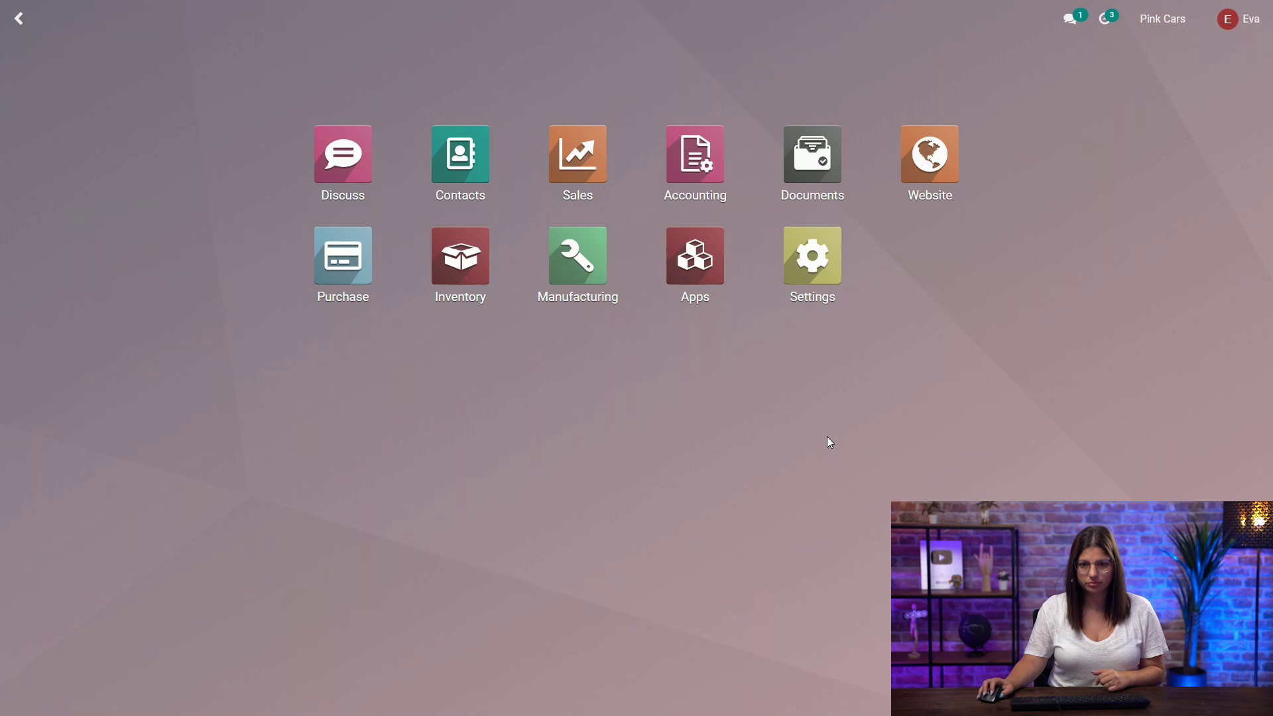
pyautogui.click(700, 163)
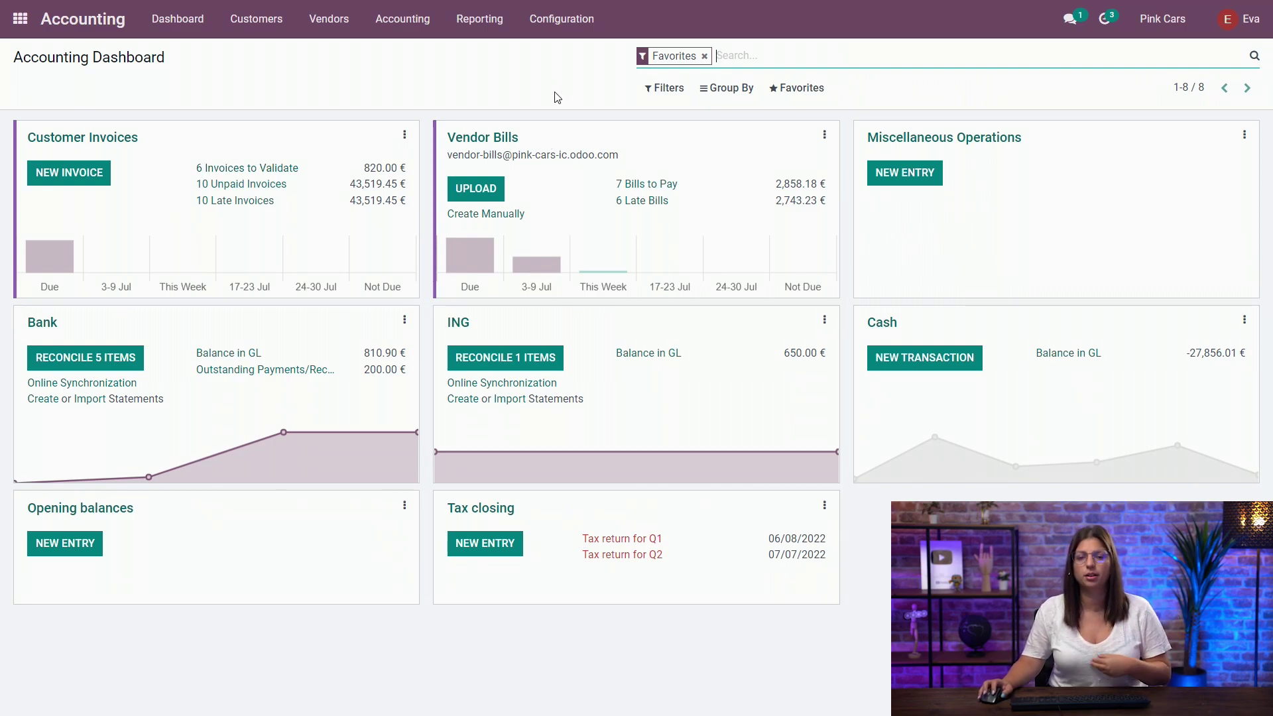
pyautogui.click(569, 25)
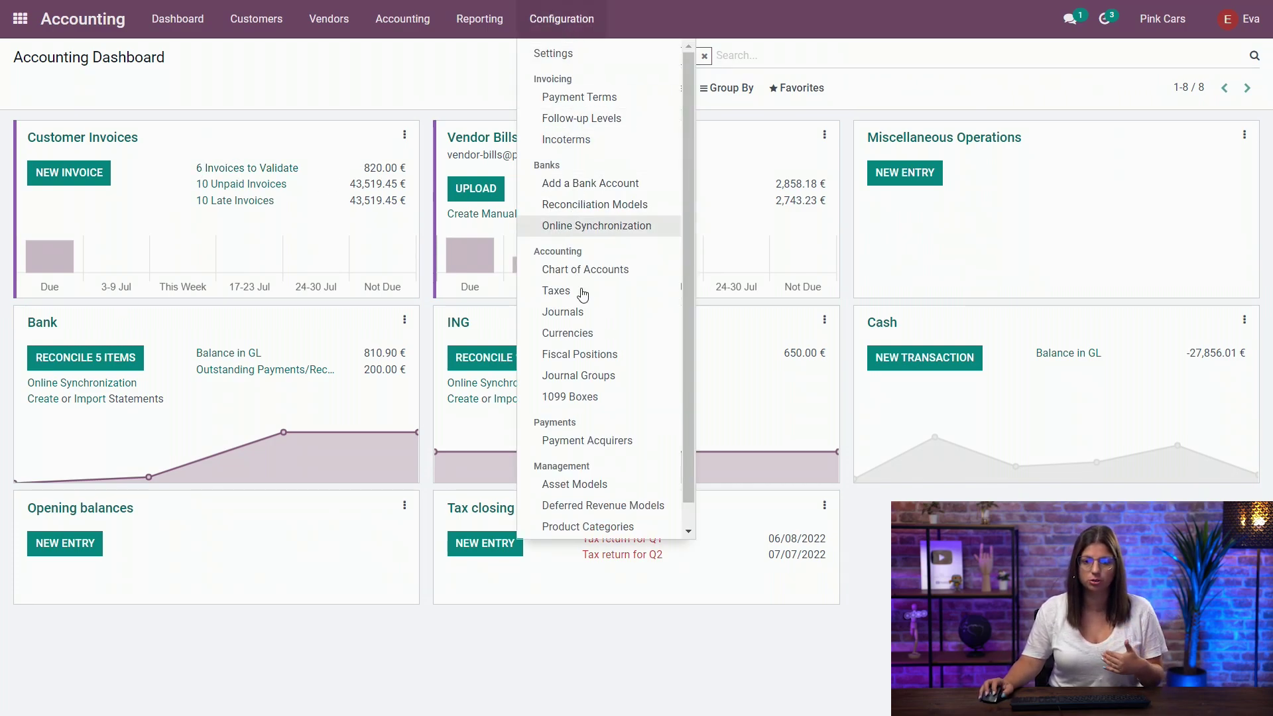
pyautogui.click(582, 313)
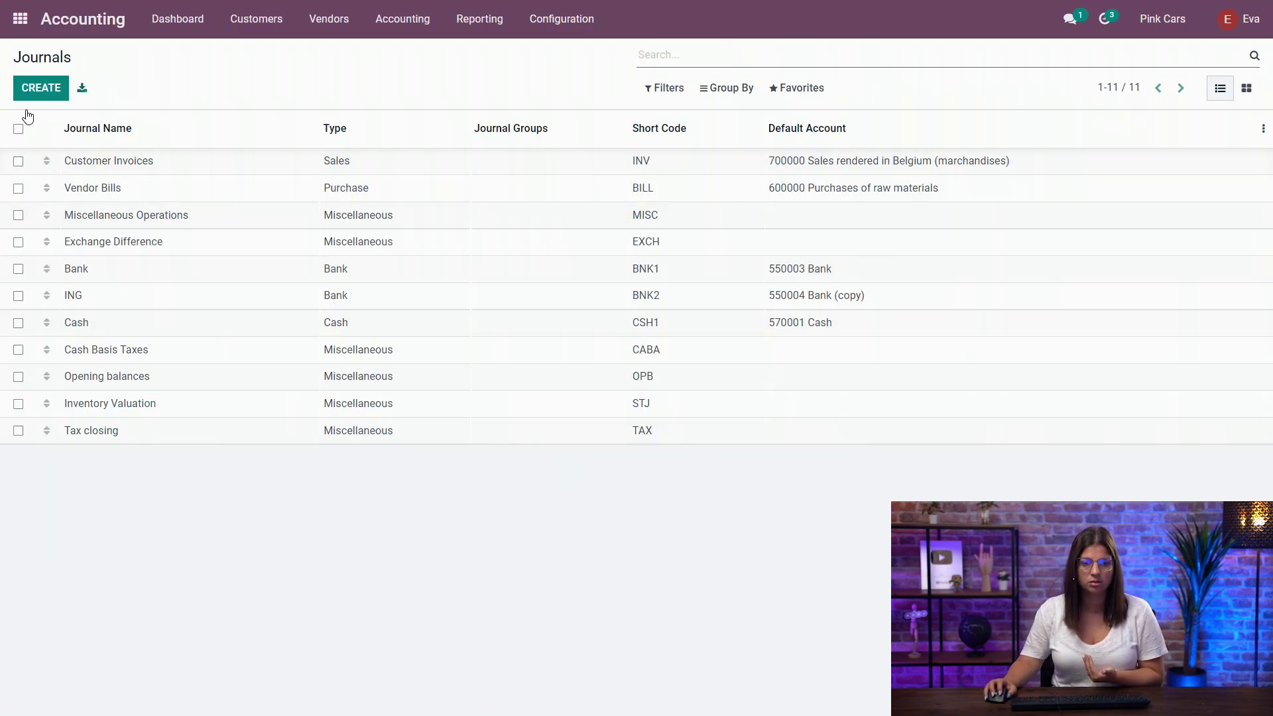
# Create Sales journal 'Intercompany sales journal' with income account 700000 and short code ICINV.
pyautogui.click(30, 87)
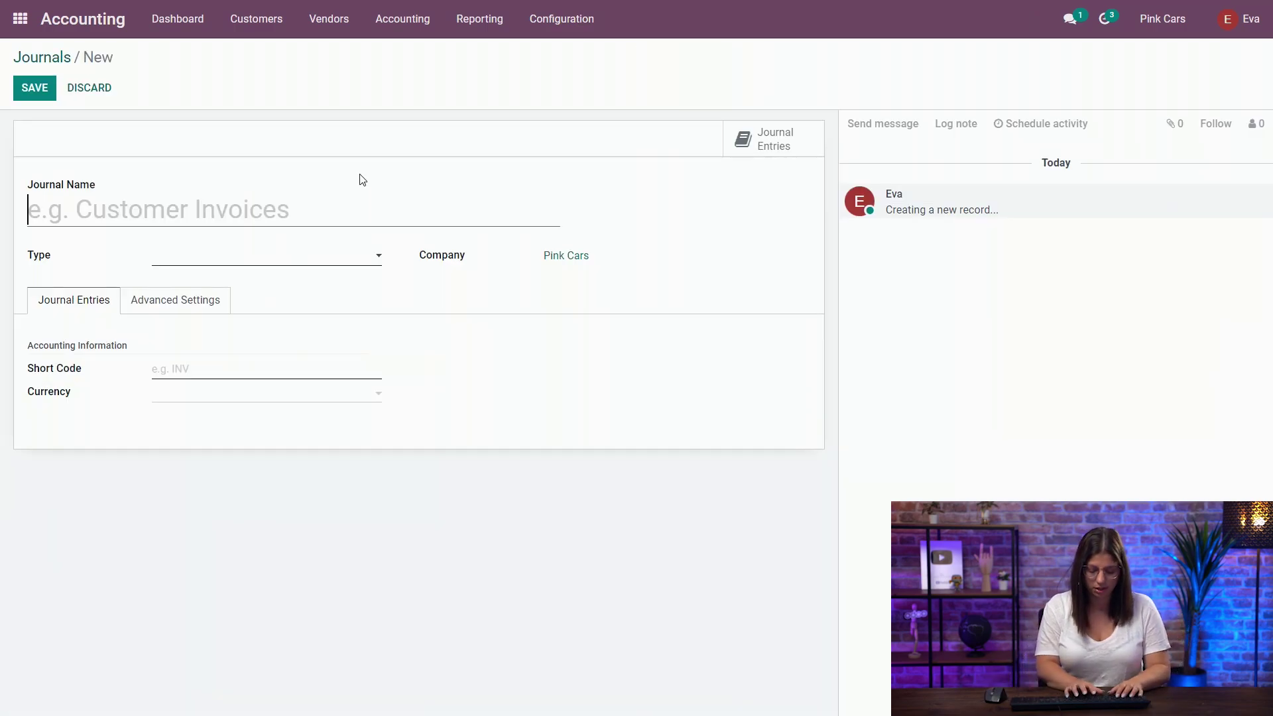
pyautogui.write('Intercompany sales')
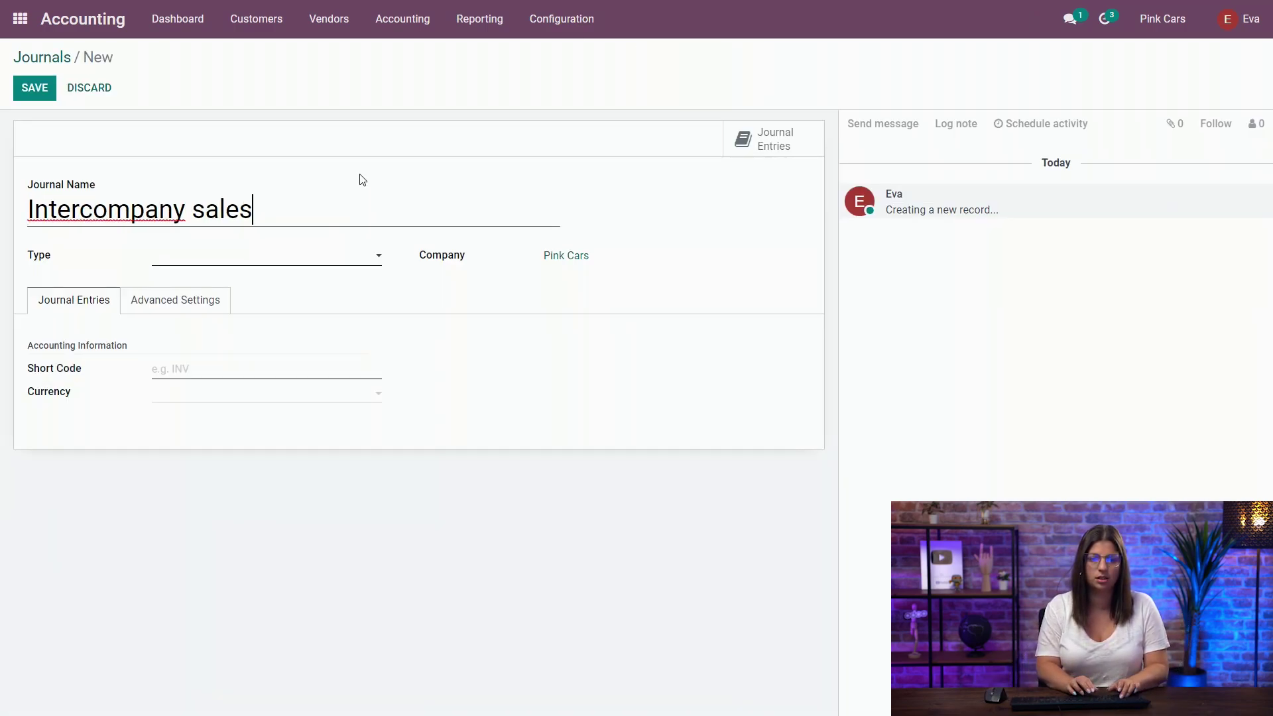
pyautogui.write(' journal')
pyautogui.click(230, 256)
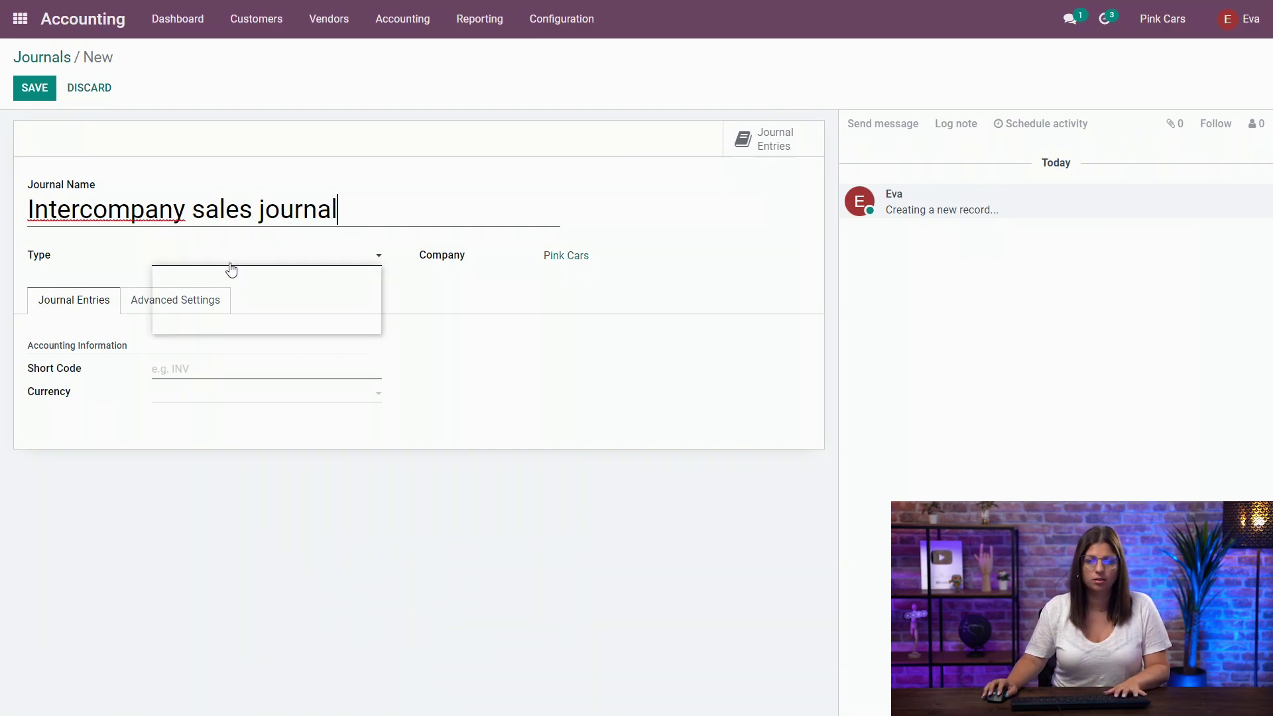
pyautogui.click(221, 271)
pyautogui.click(201, 372)
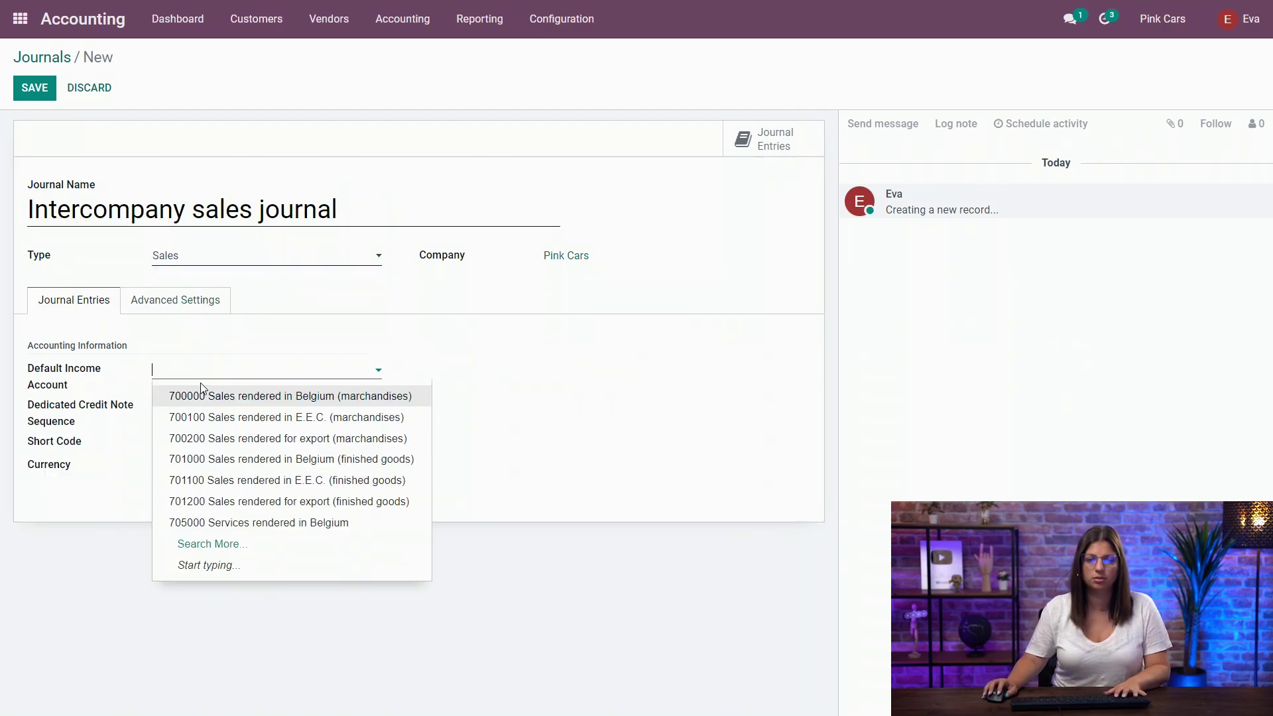
pyautogui.click(202, 396)
pyautogui.click(196, 449)
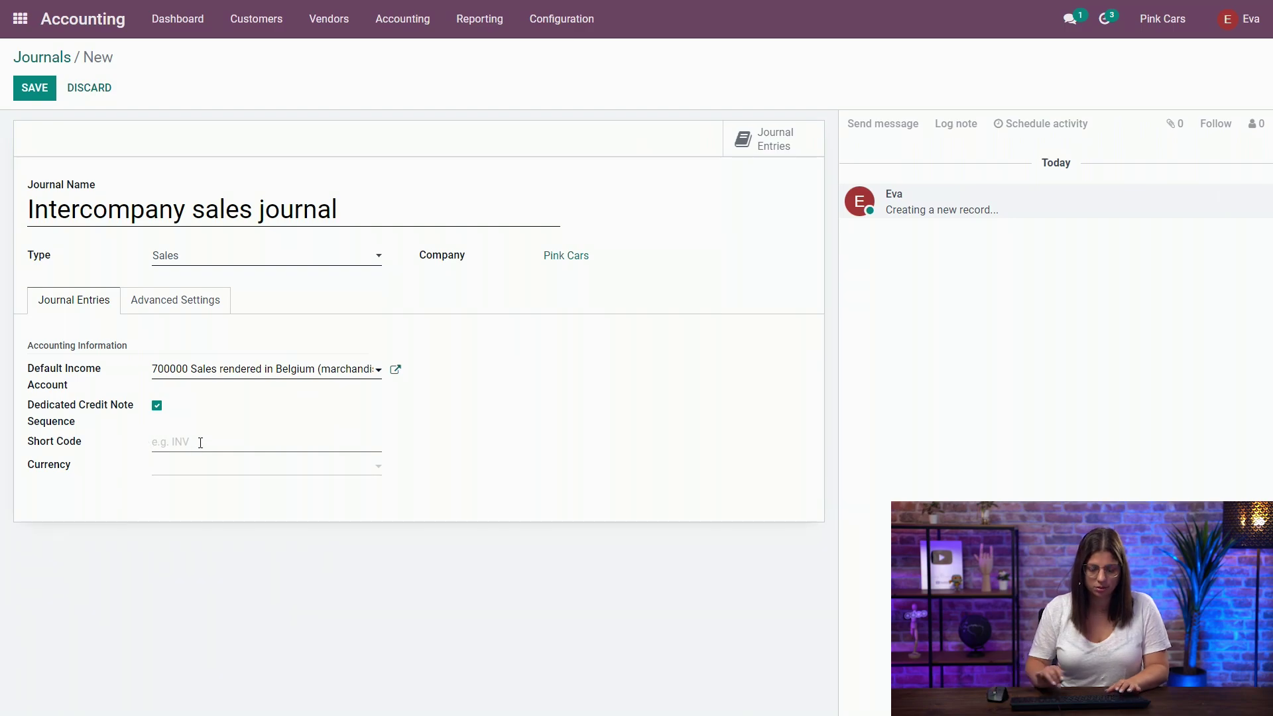
pyautogui.write('ICINV')
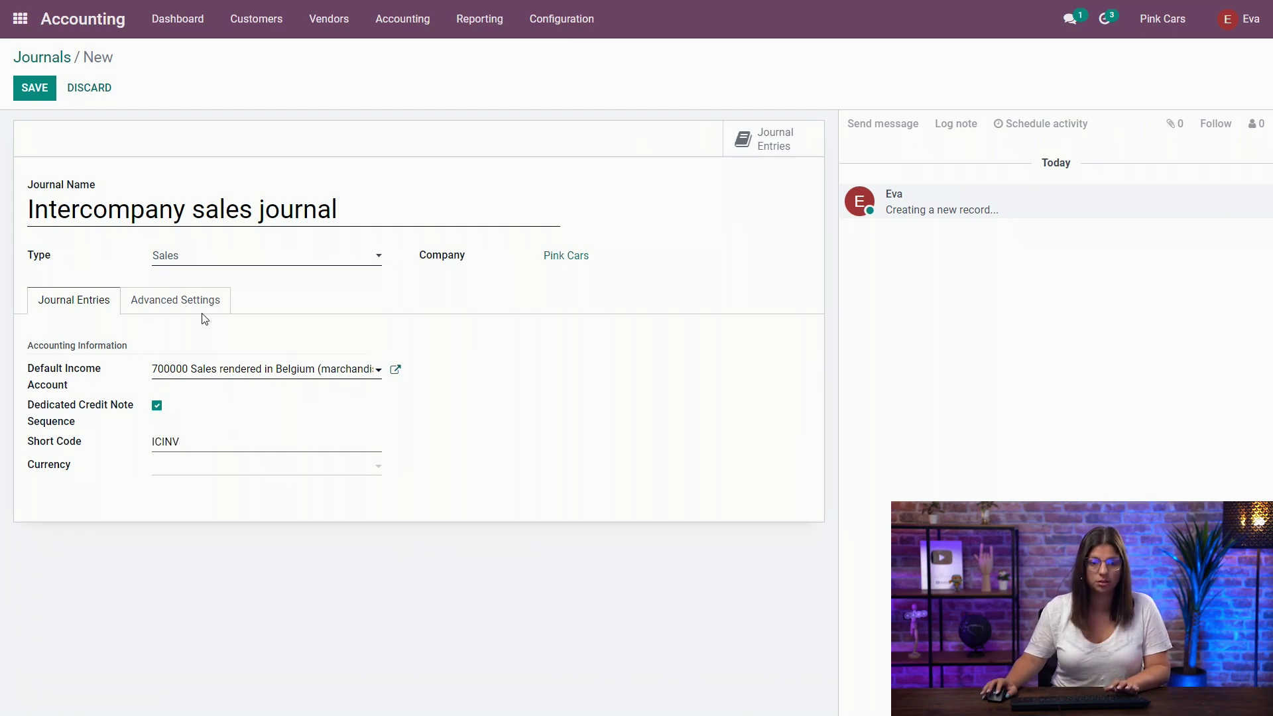
pyautogui.click(34, 89)
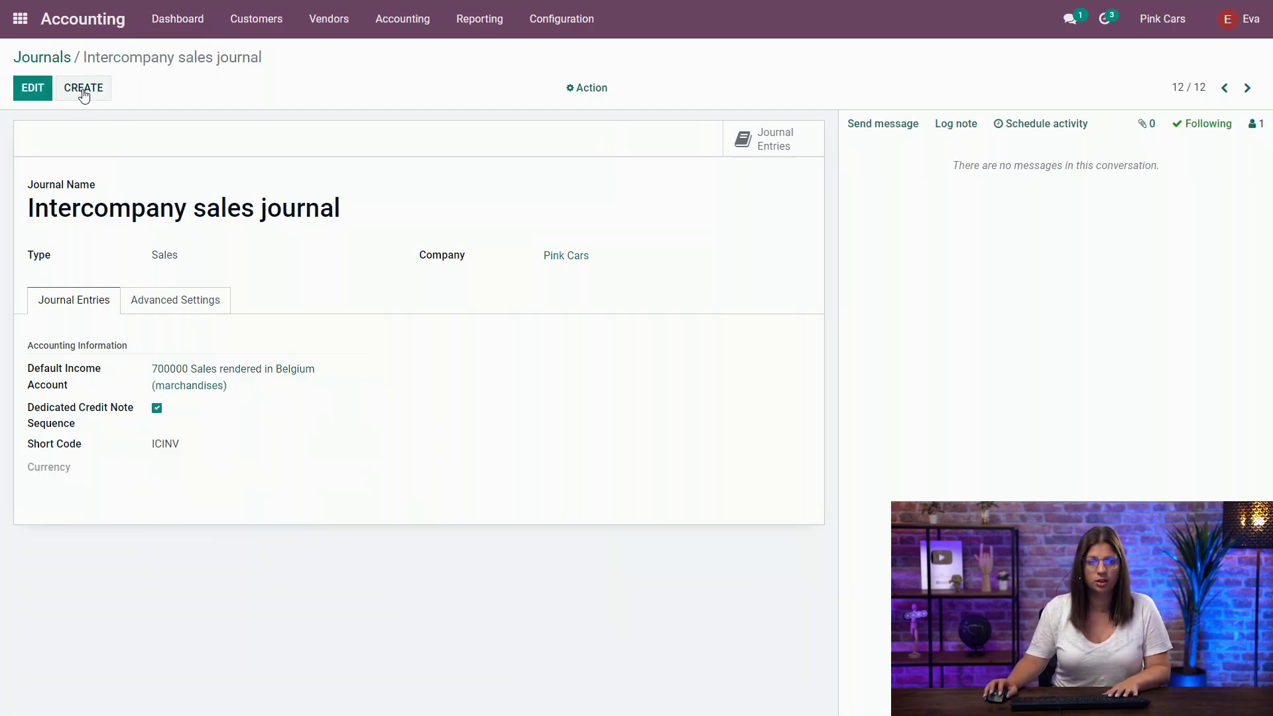
# Create Purchase journal 'Intercompany purchase journal' with expense account 600000 and short code ICBIL.
pyautogui.click(83, 92)
pyautogui.write('Intercompany p')
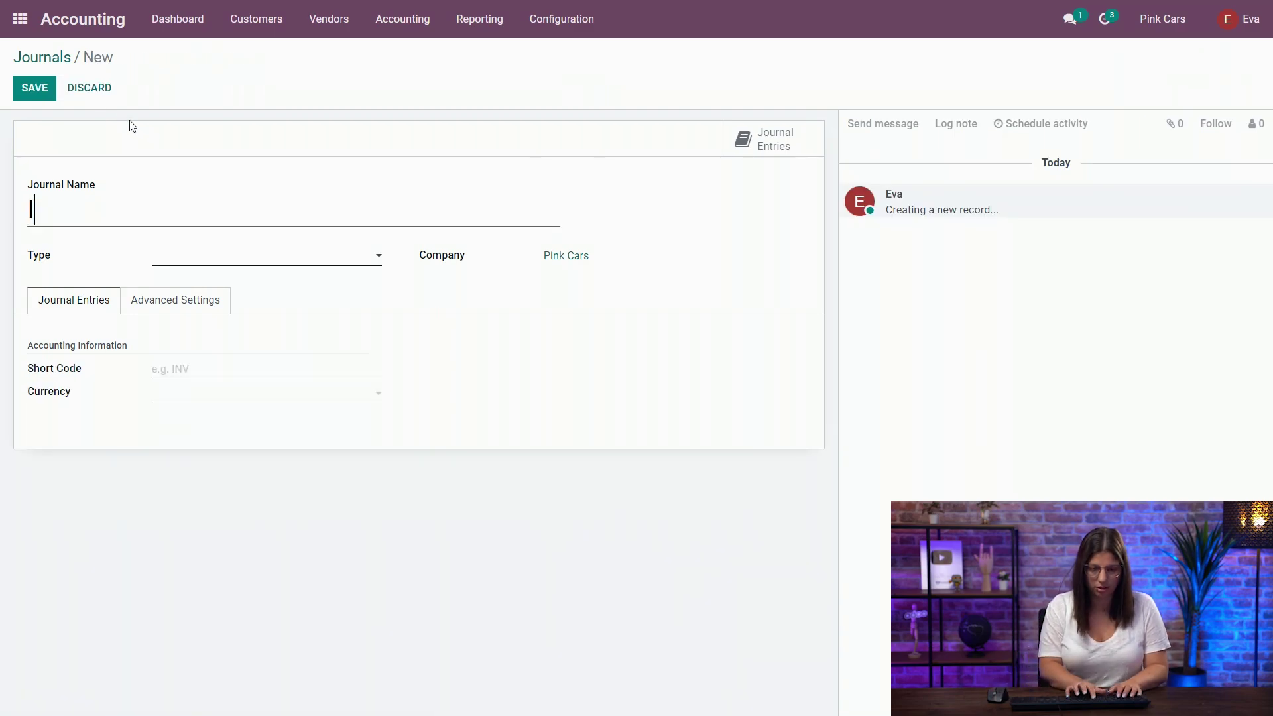
pyautogui.write('urchase journal')
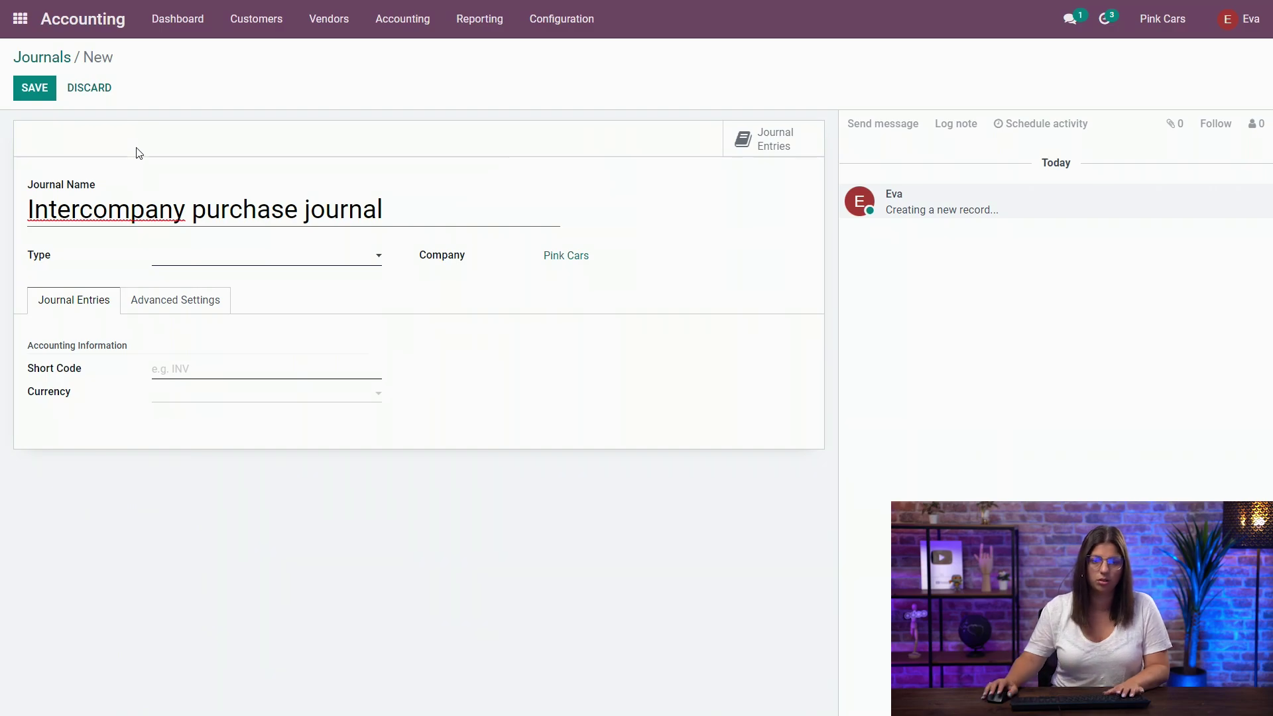
pyautogui.click(187, 260)
pyautogui.click(198, 292)
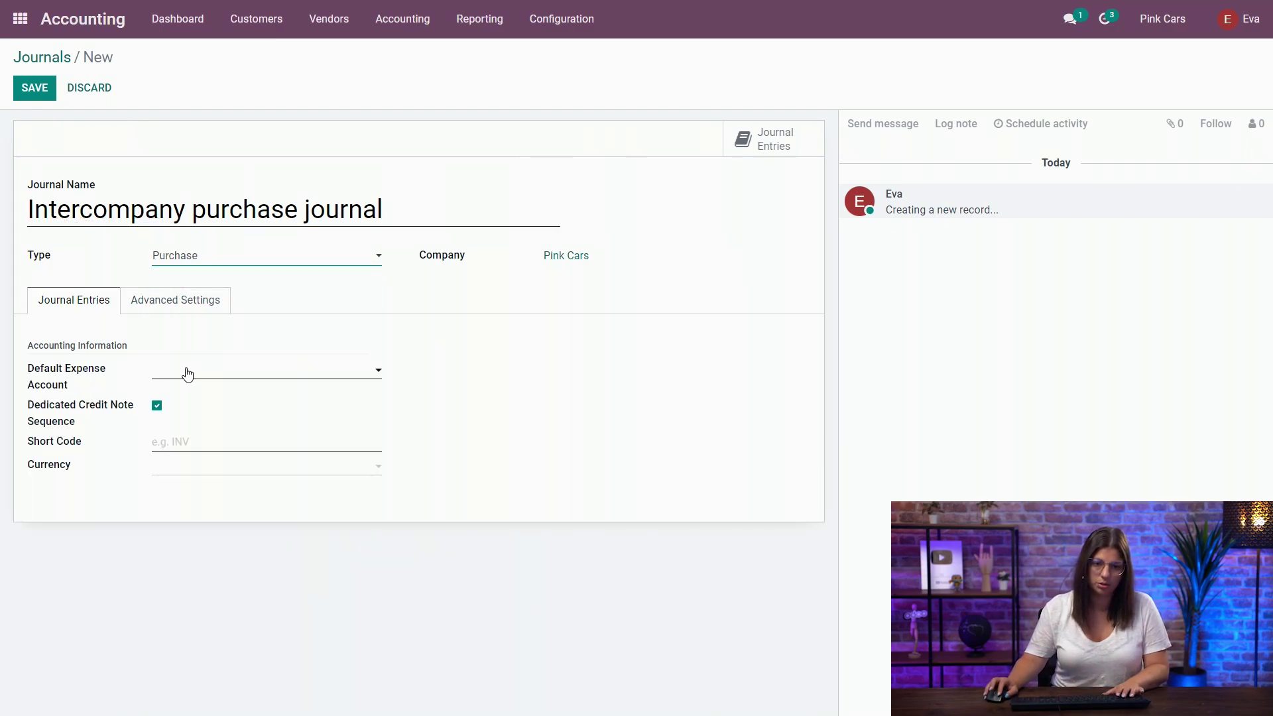
pyautogui.click(187, 369)
pyautogui.click(193, 395)
pyautogui.click(189, 442)
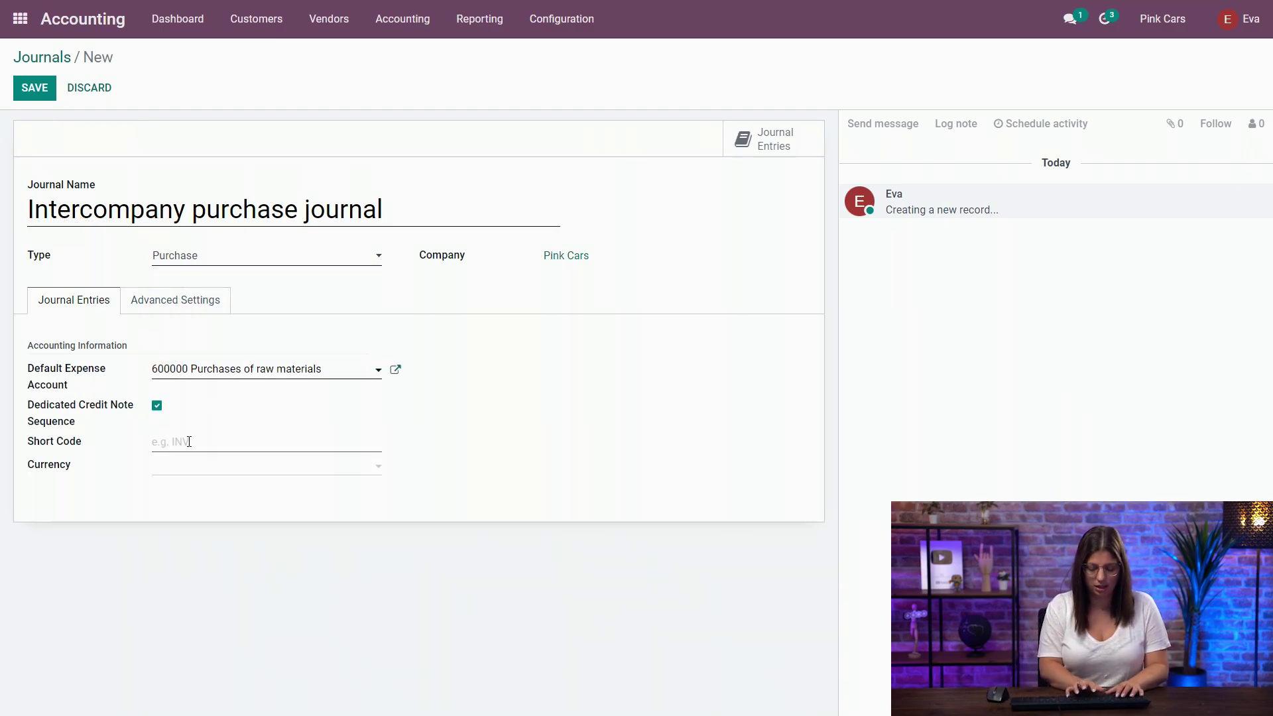
pyautogui.write('ICBIL')
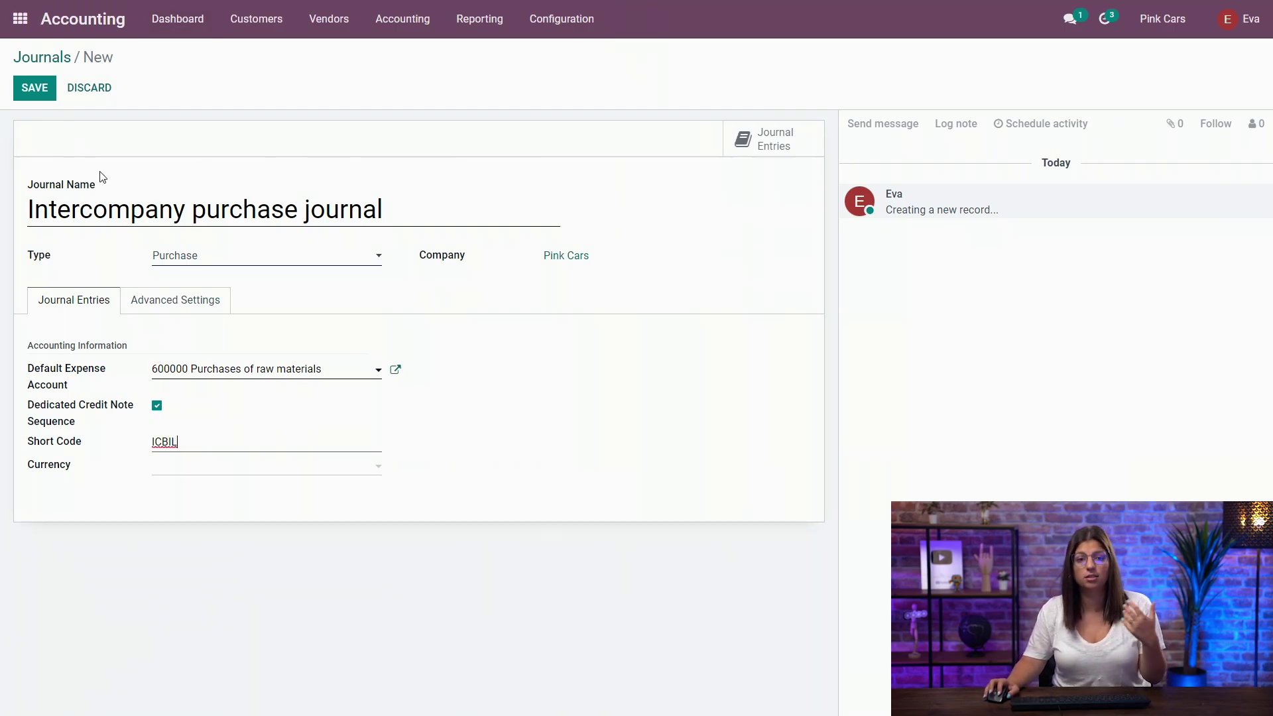
pyautogui.click(32, 91)
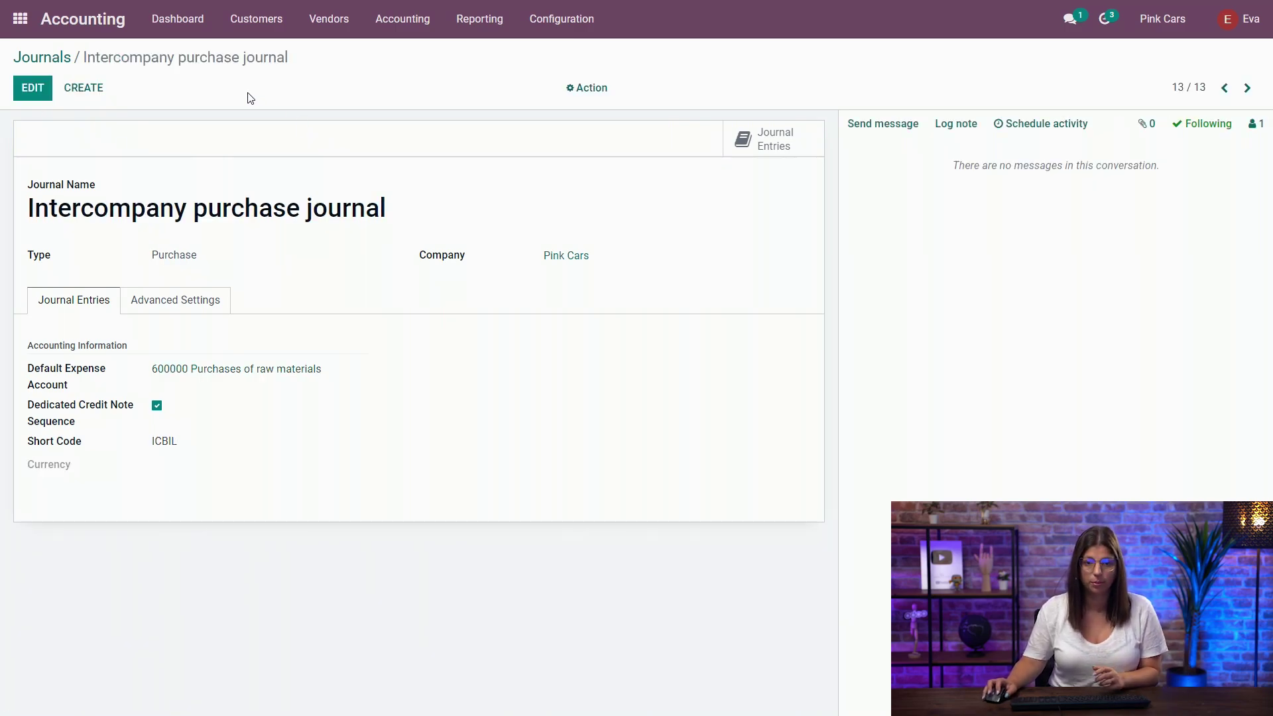
pyautogui.click(42, 58)
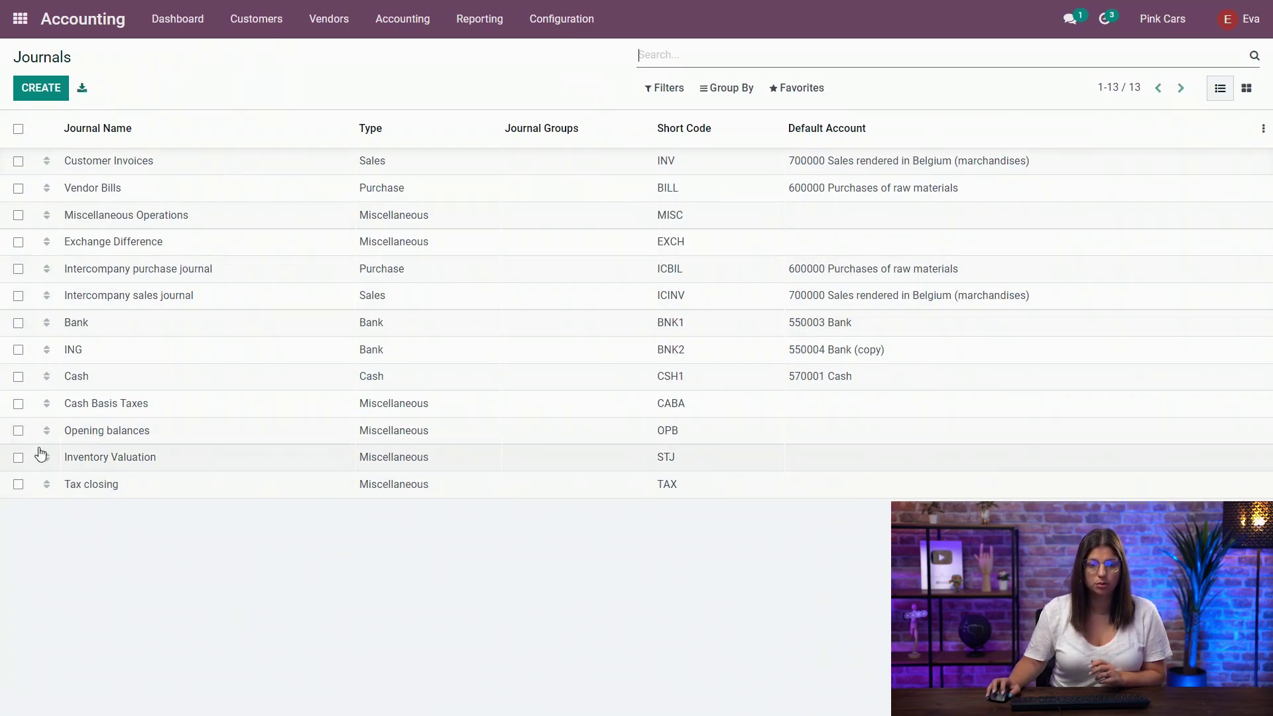
# Reorder the intercompany purchase and sales journals to sit right below Vendor Bills, then view the Dashboard.
pyautogui.moveTo(47, 268); pyautogui.dragTo(41, 211)
pyautogui.moveTo(48, 292); pyautogui.dragTo(47, 242)
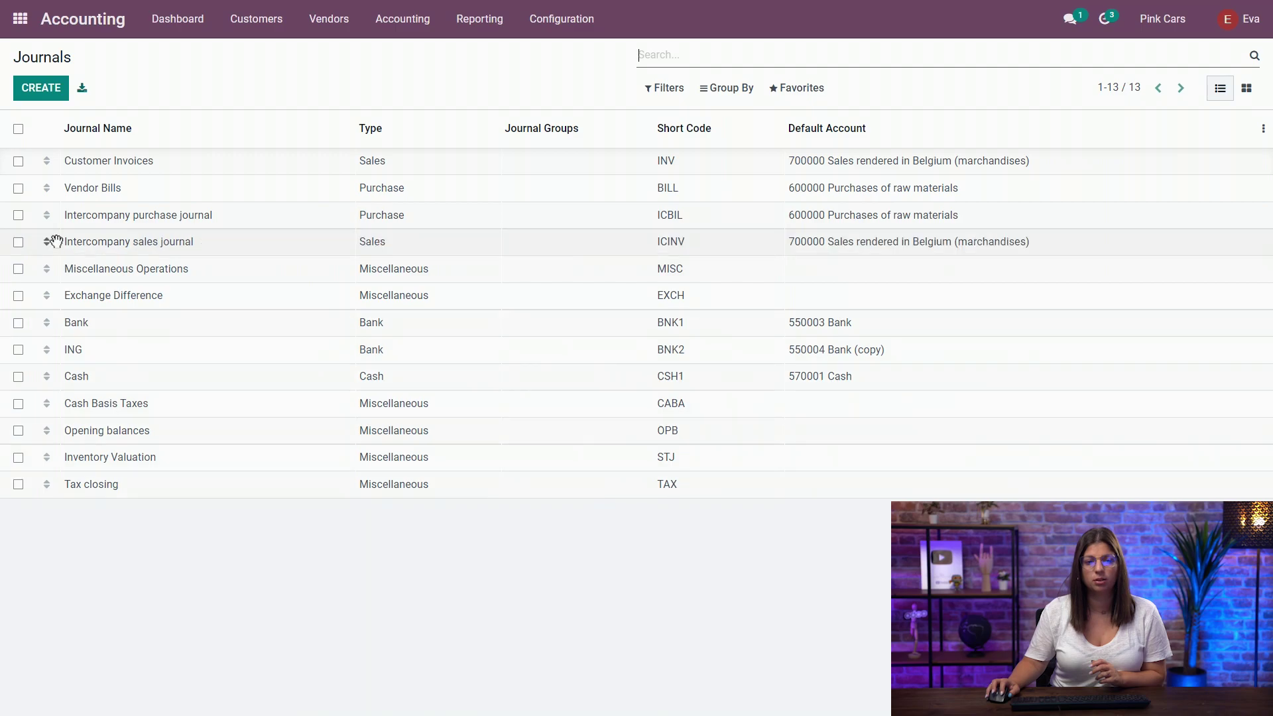
pyautogui.click(176, 19)
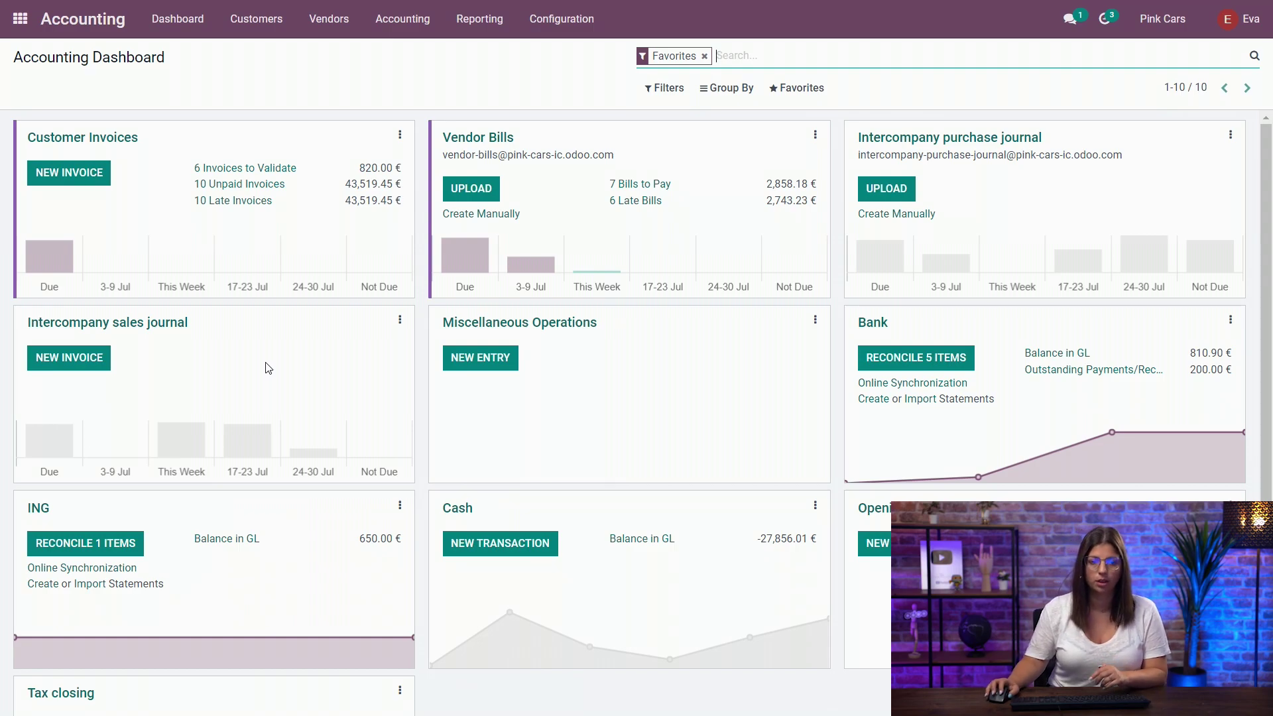
# Start a new Intercompany sales journal invoice billed to Pink Cars US.
pyautogui.click(70, 360)
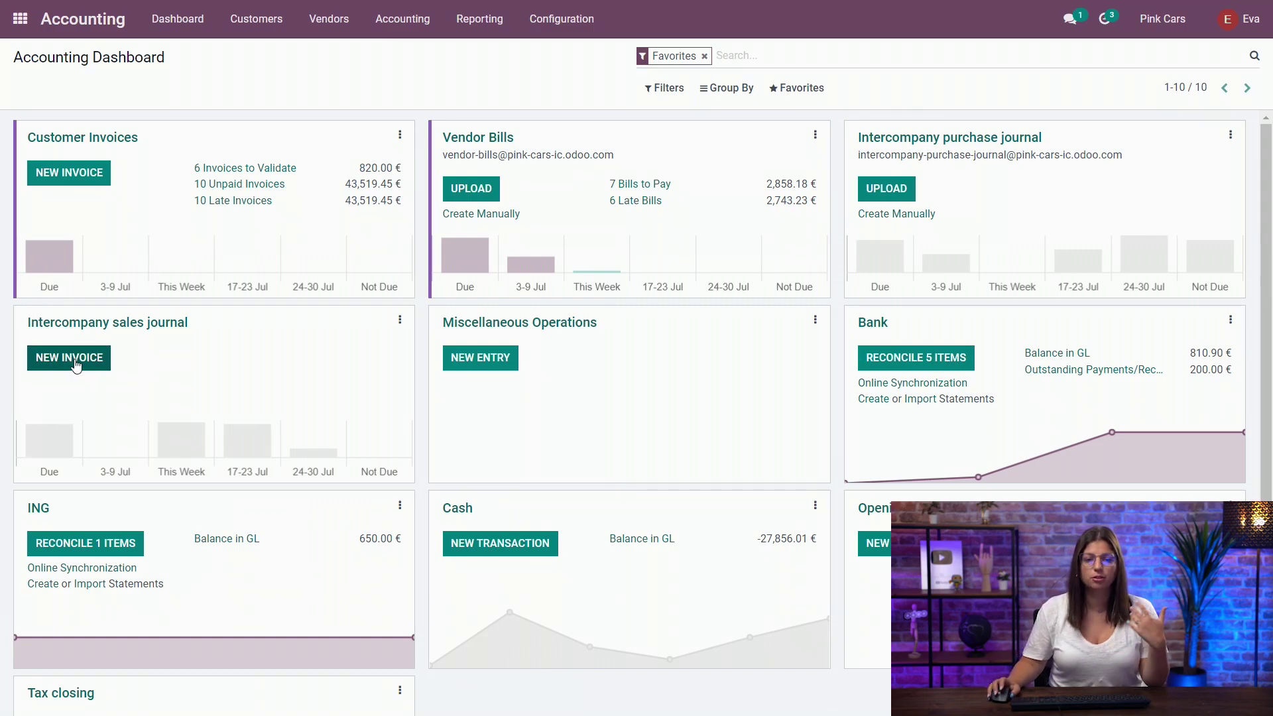
pyautogui.click(220, 252)
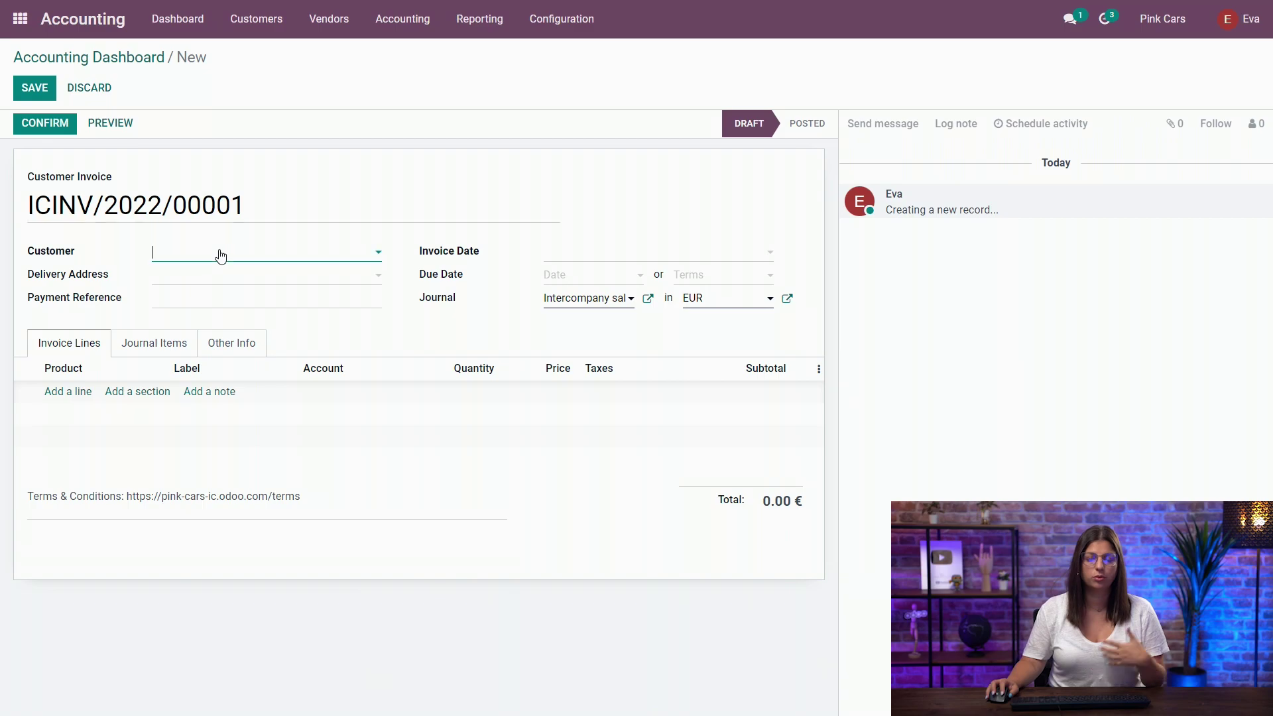
pyautogui.write('pink')
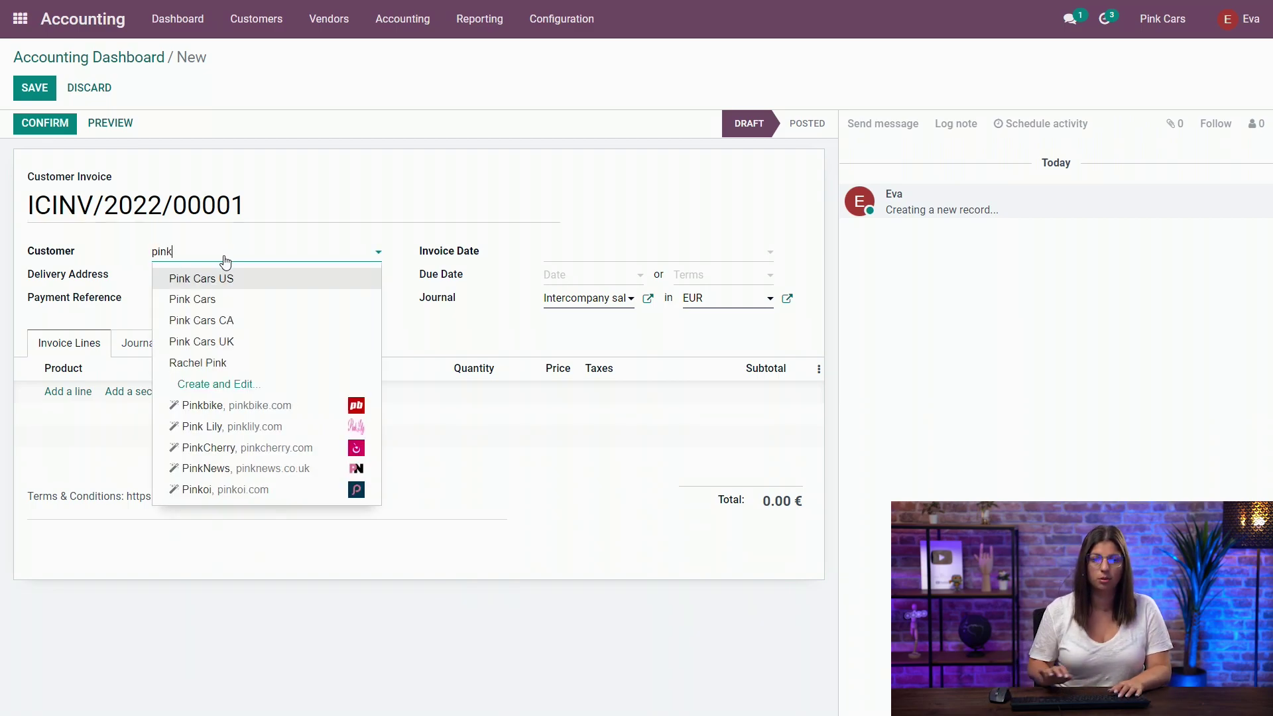
pyautogui.click(224, 278)
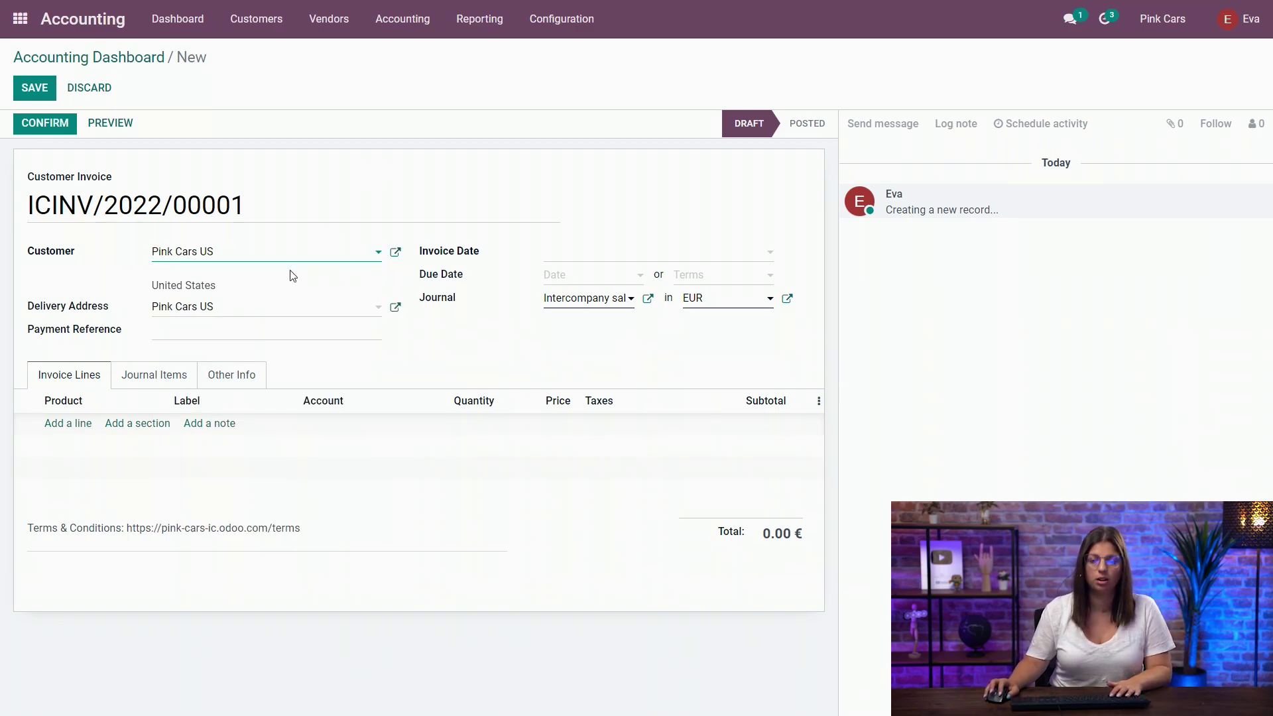
# Add a 'reinvoicing July 2022' line at 25,000 with no tax and post the invoice.
pyautogui.click(69, 423)
pyautogui.click(194, 425)
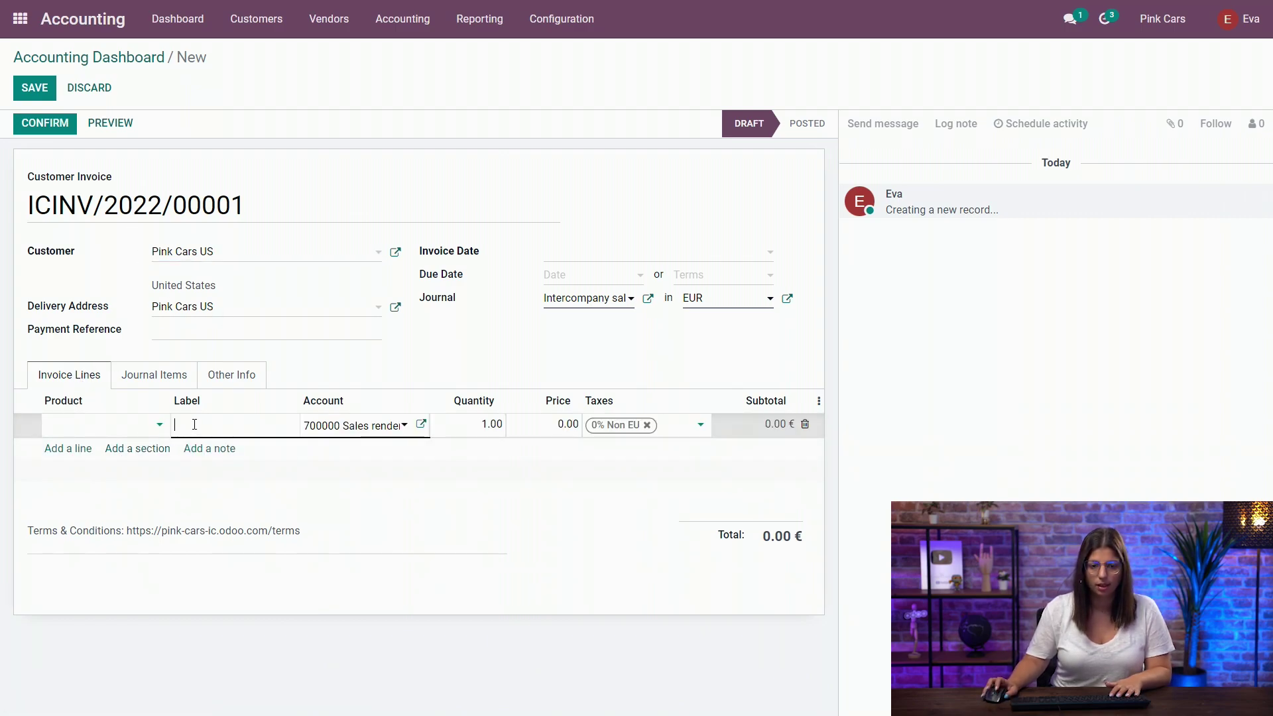
pyautogui.write('reinvoi')
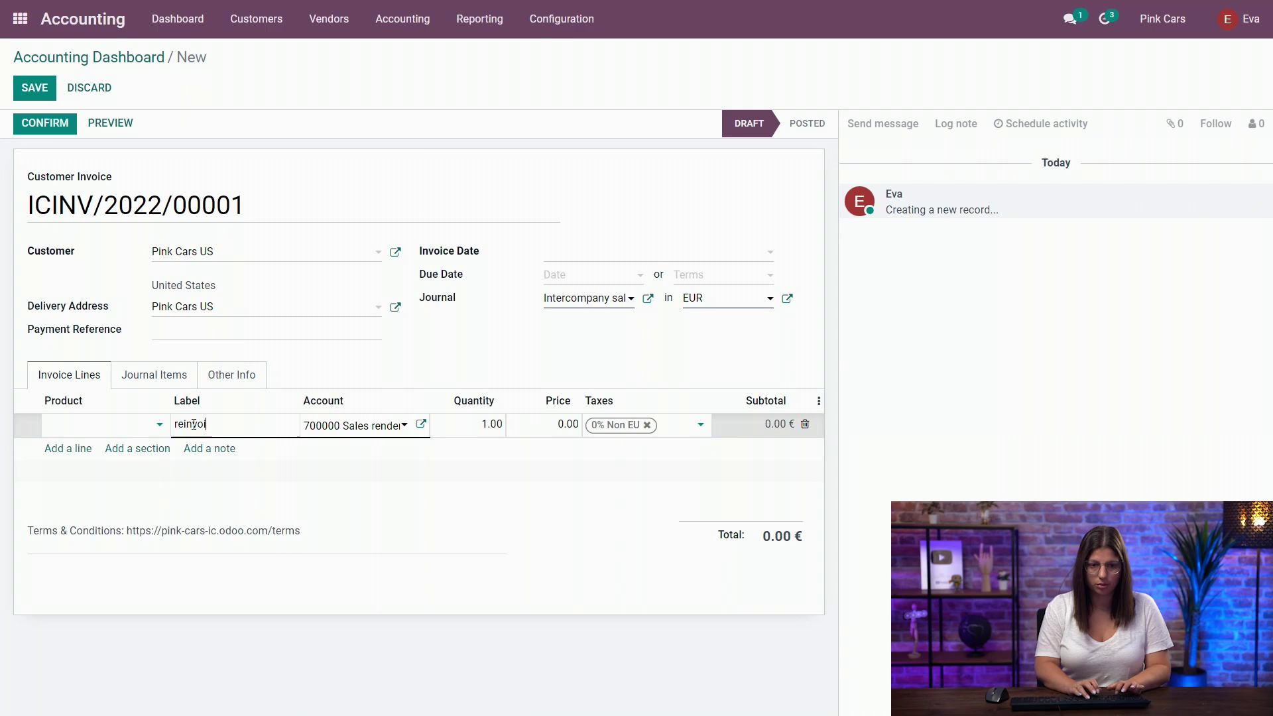
pyautogui.write('cing Ju')
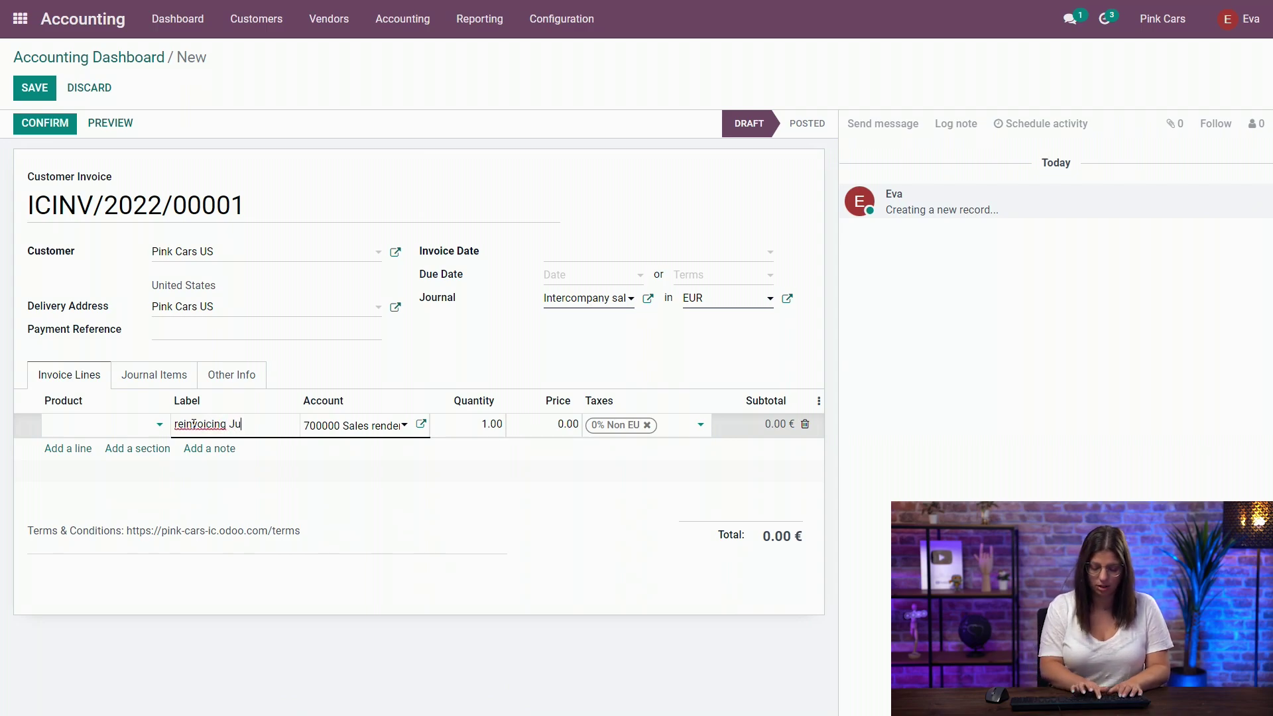
pyautogui.write('ly 2022')
pyautogui.press('Tab')
pyautogui.press('Tab')
pyautogui.press('Tab')
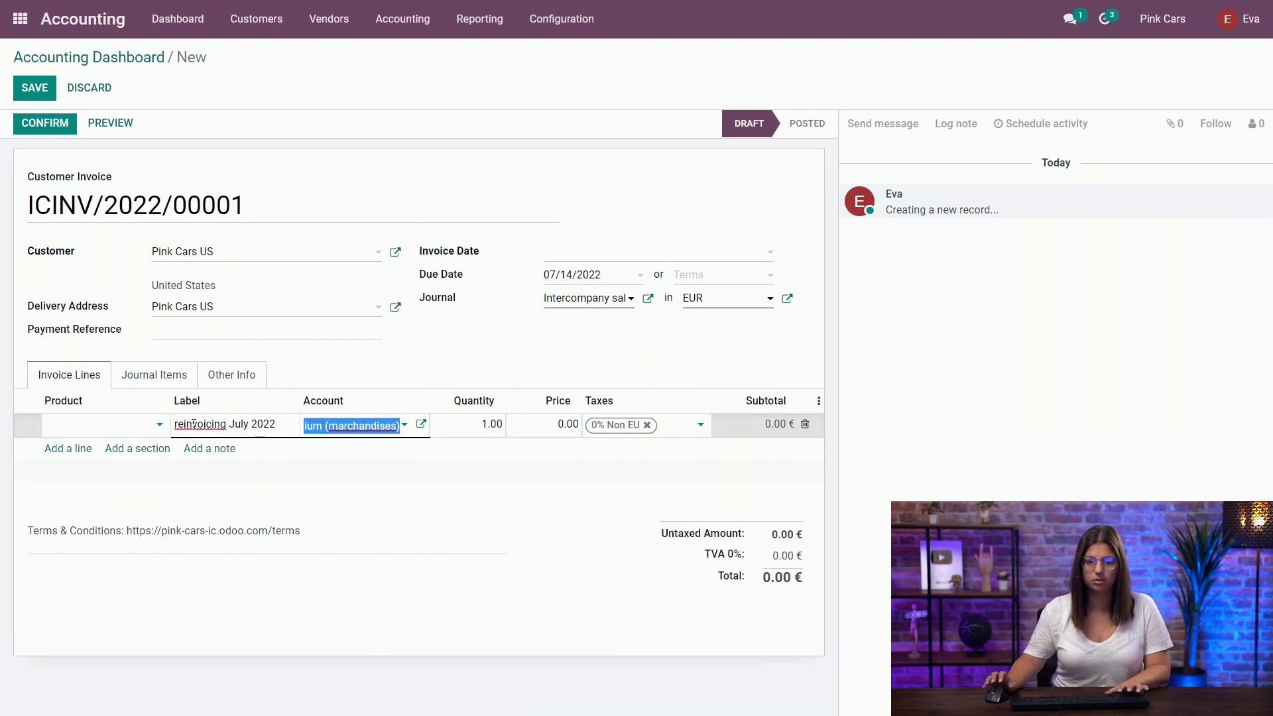
pyautogui.write('25000')
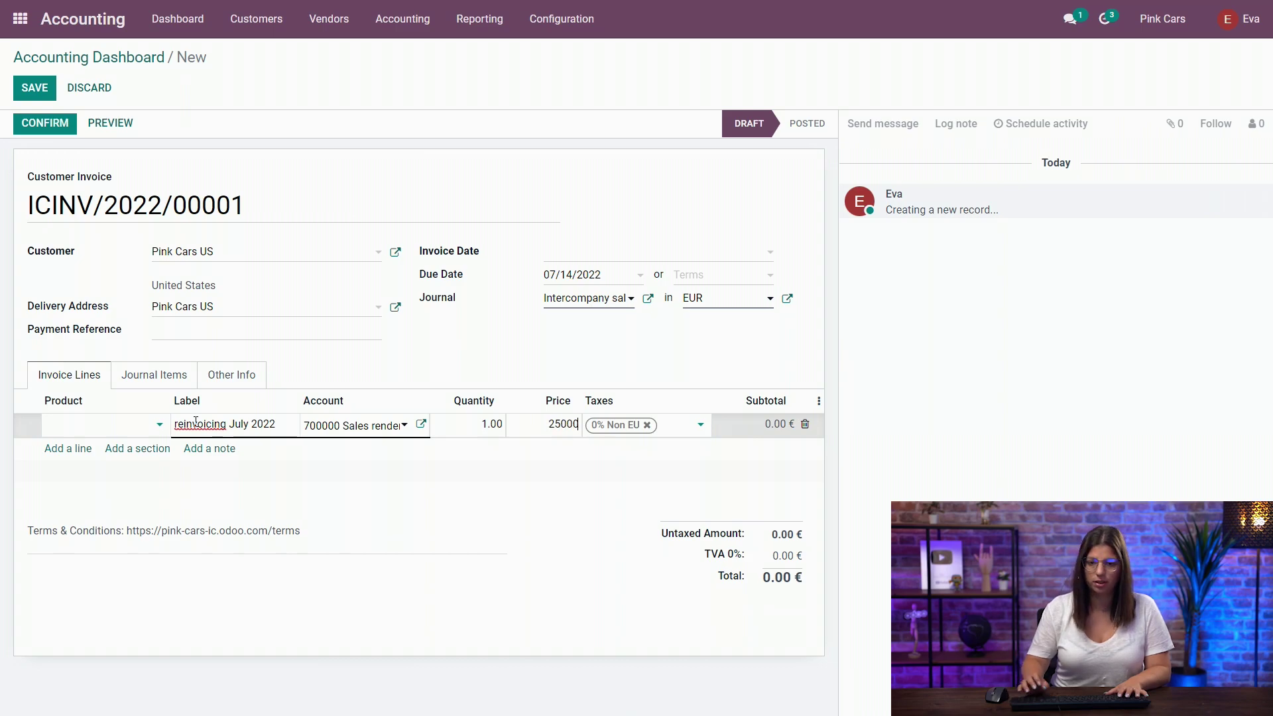
pyautogui.press('Tab')
pyautogui.press('BackSpace')
pyautogui.click(450, 351)
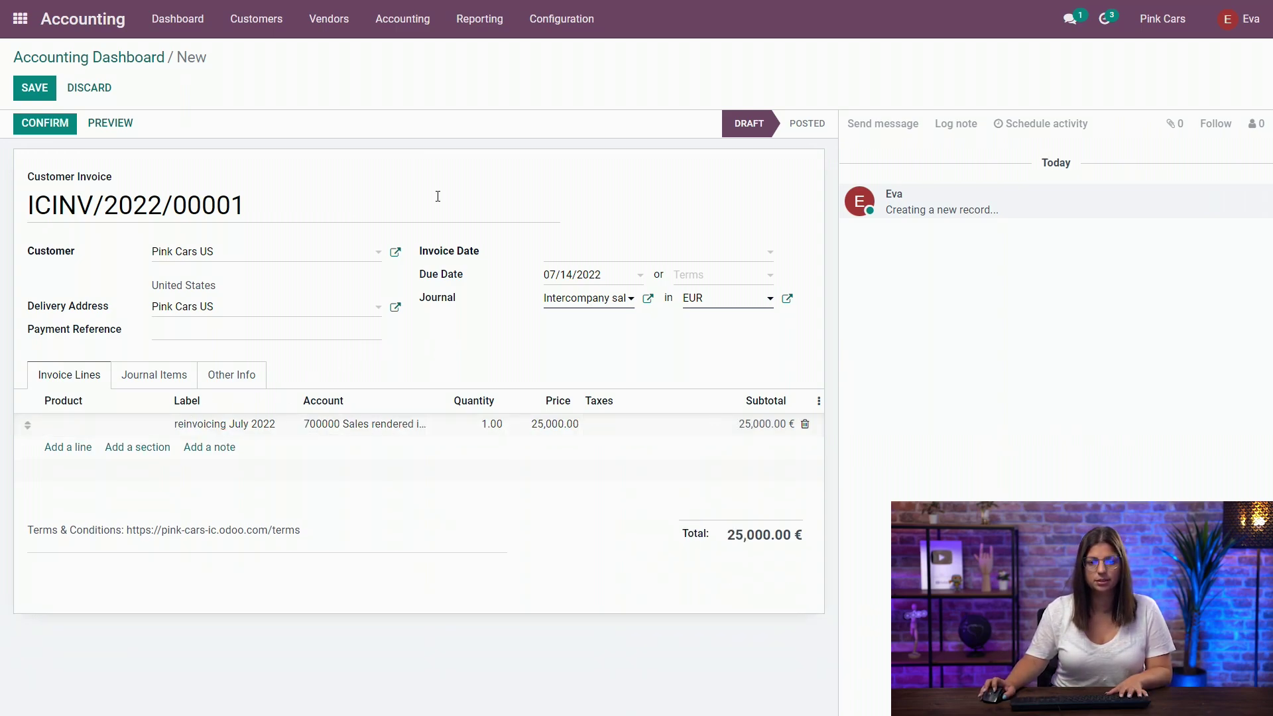
pyautogui.click(57, 128)
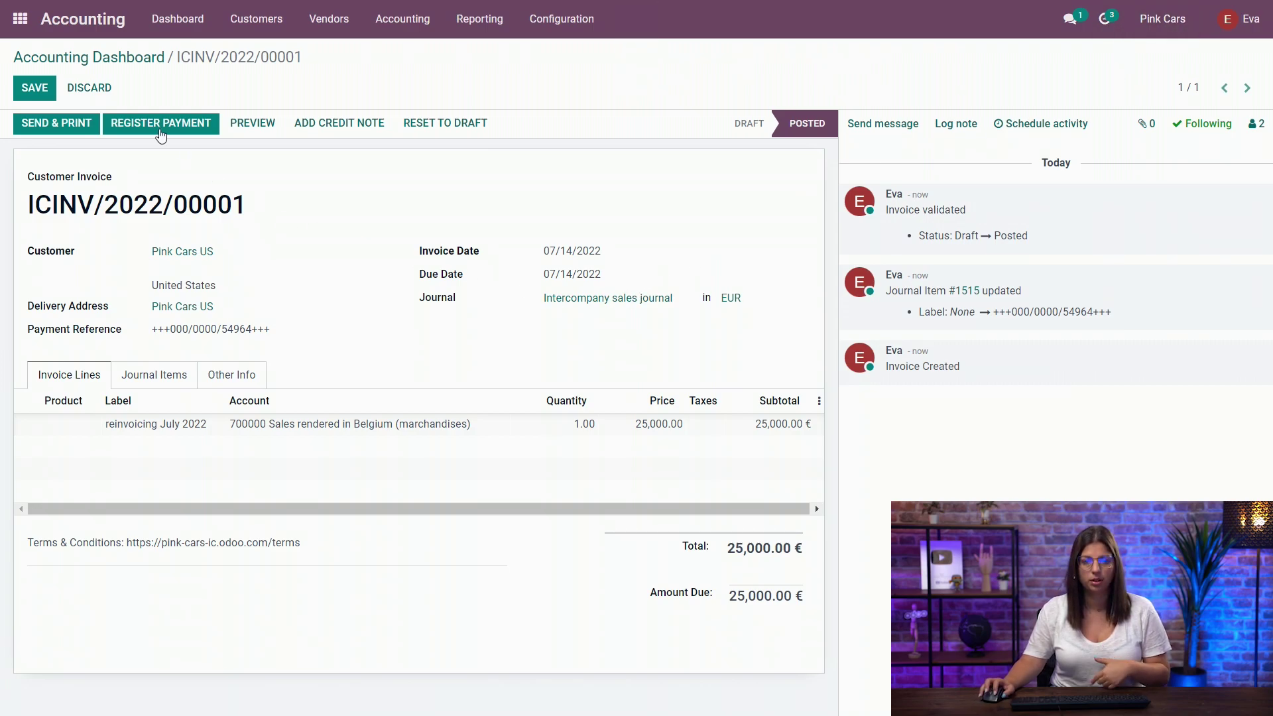
# Switch to the Pink Cars US company and list the Intercompany Purchase Journal's bills.
pyautogui.click(20, 19)
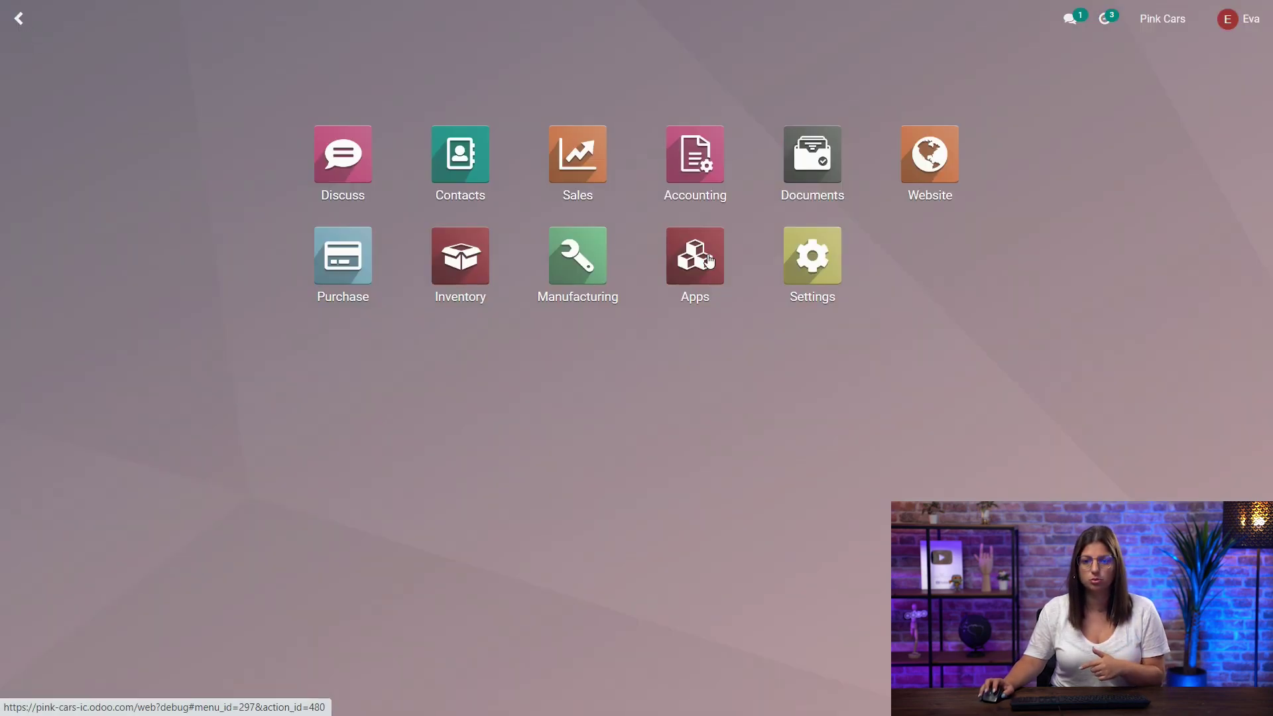
pyautogui.click(1162, 19)
pyautogui.click(1154, 148)
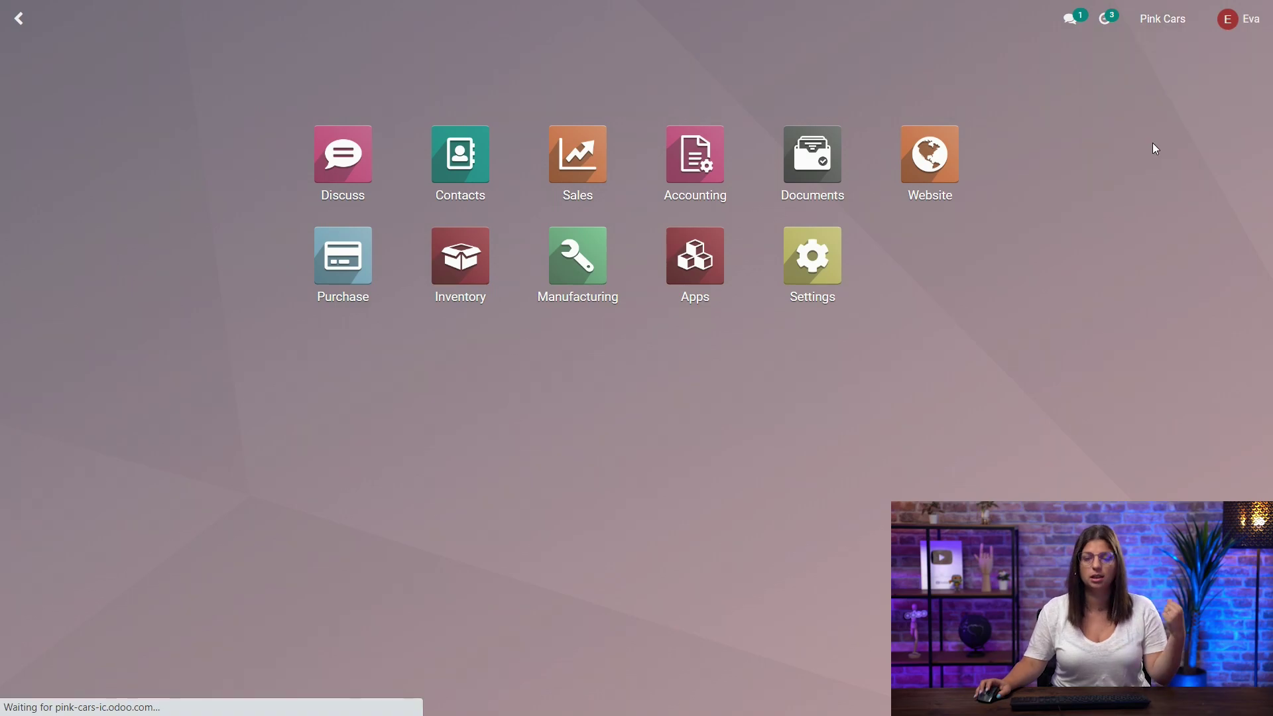
pyautogui.click(690, 169)
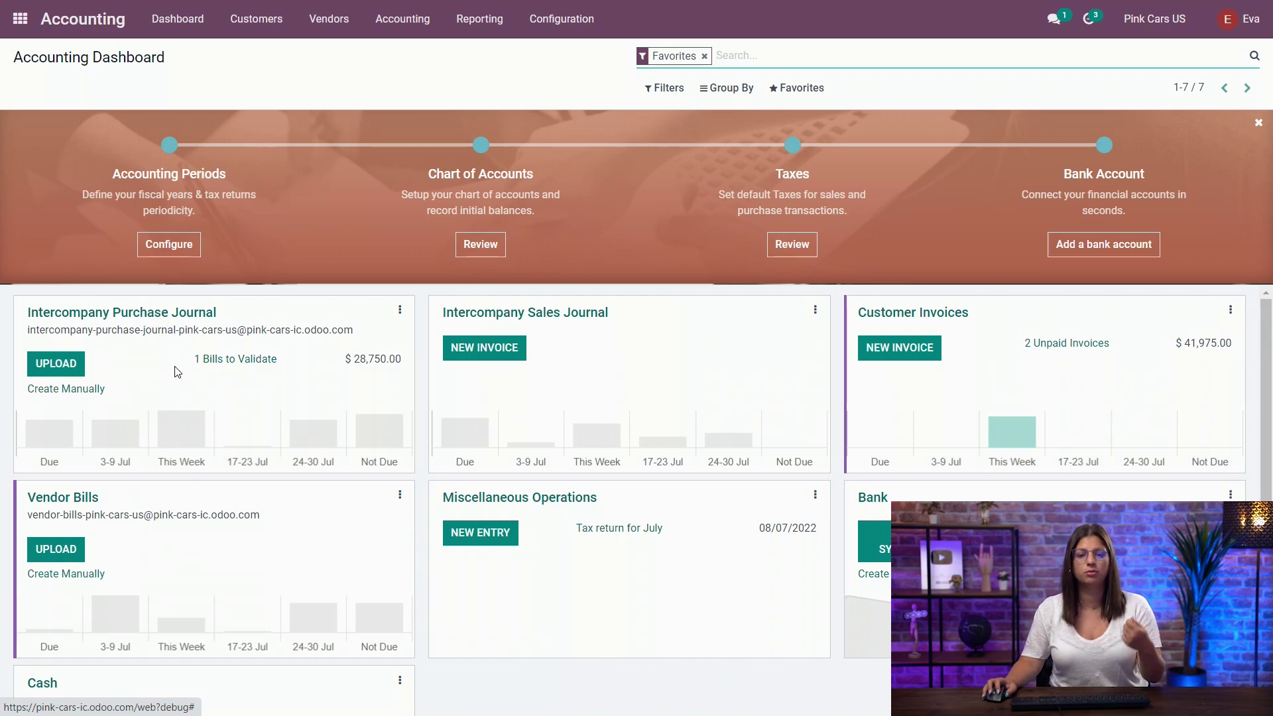
pyautogui.click(110, 315)
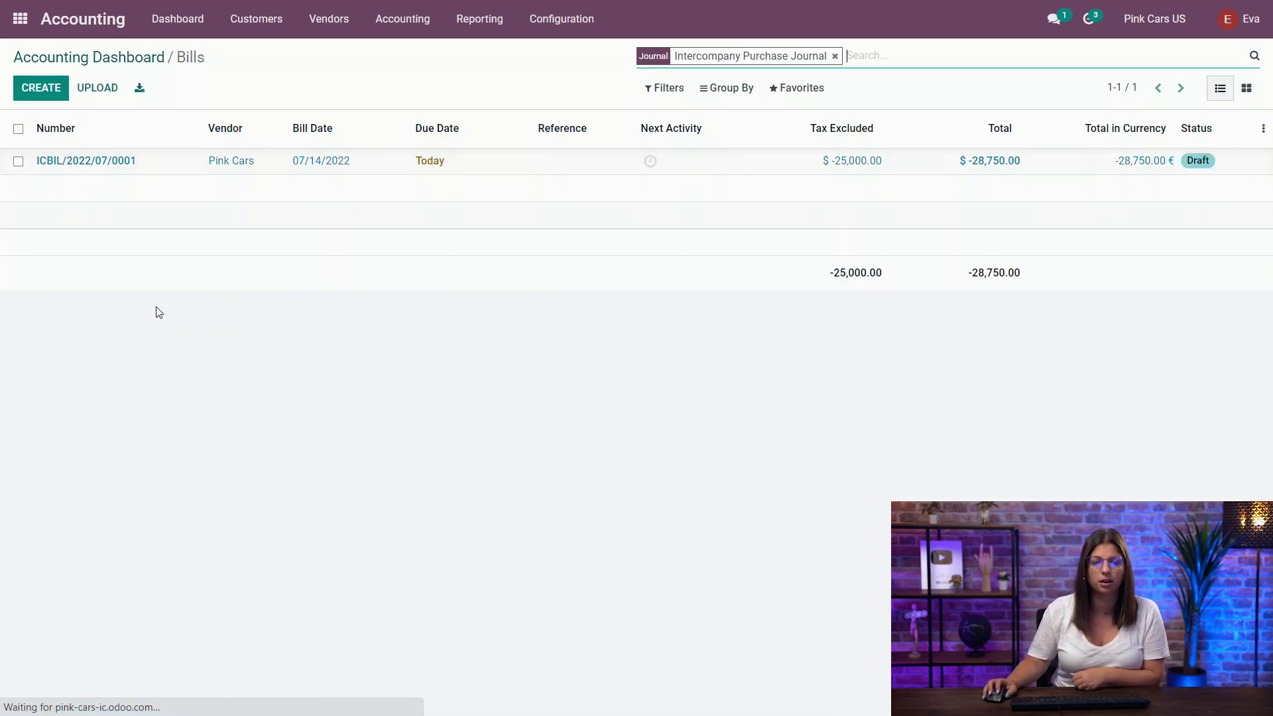
# Remove the 15% tax from draft bill ICBIL/2022/07/0001's line and post it.
pyautogui.click(174, 170)
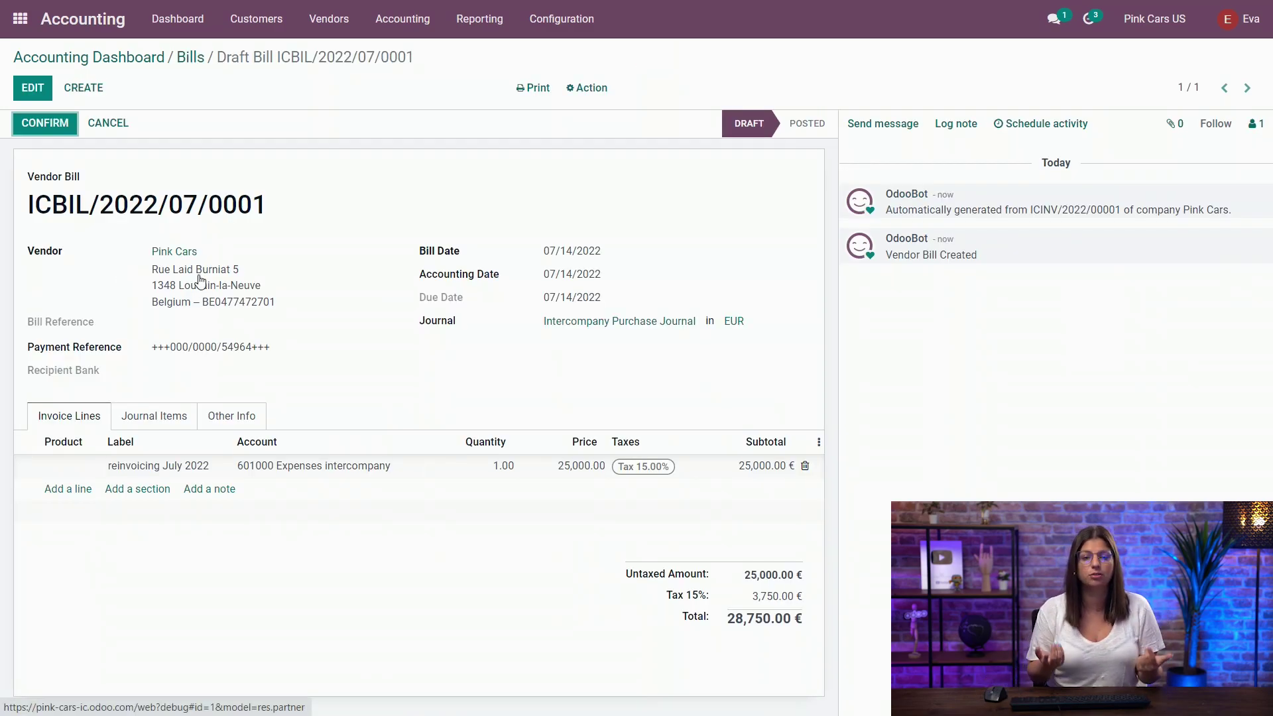
pyautogui.click(32, 98)
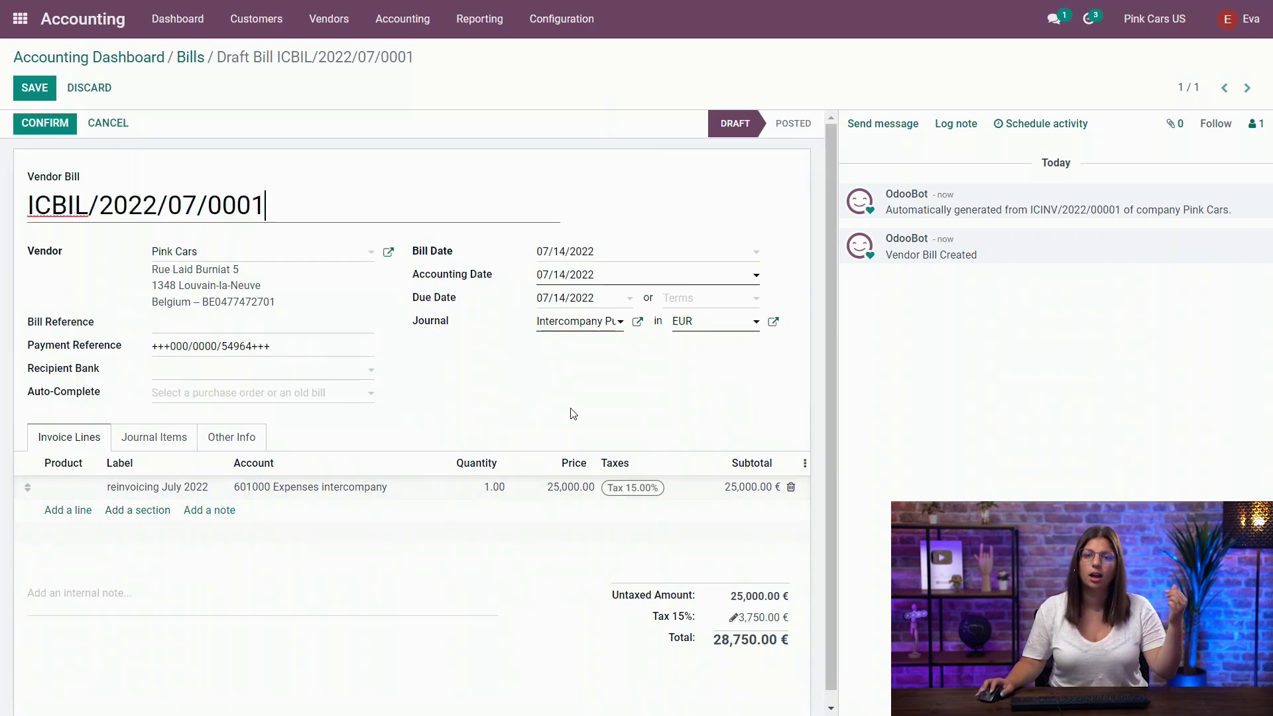
pyautogui.click(660, 496)
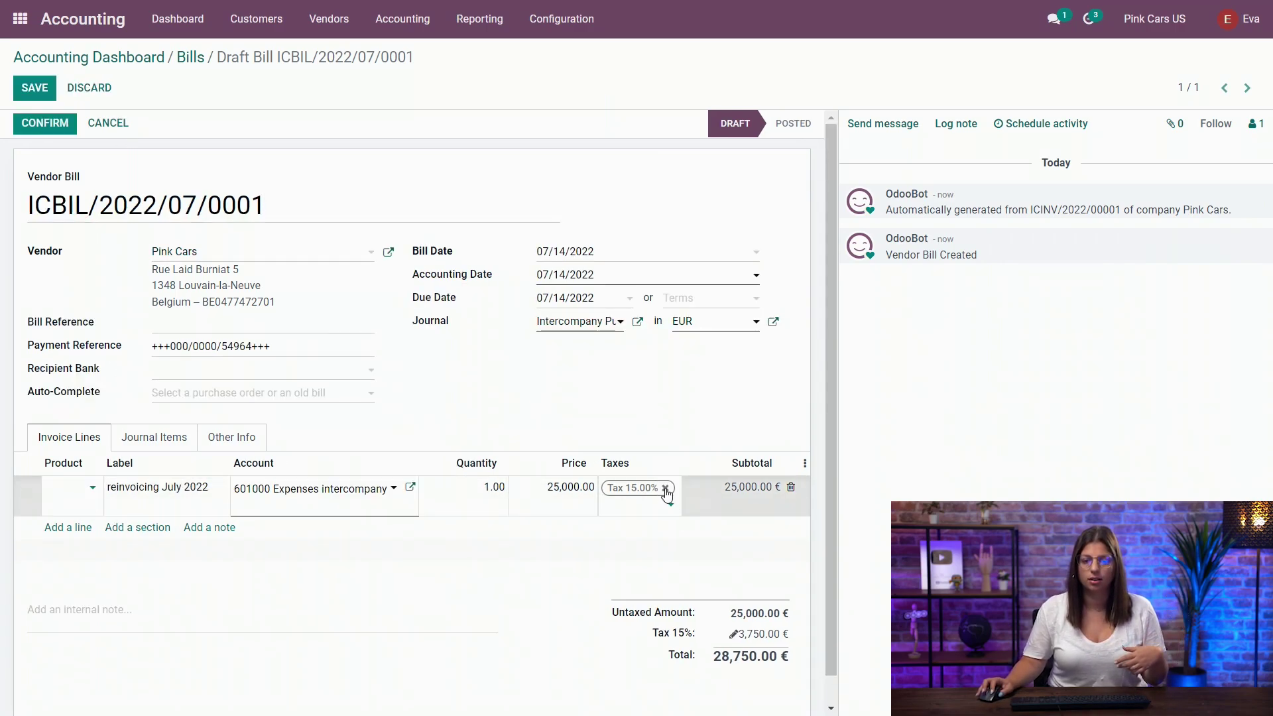
pyautogui.click(665, 489)
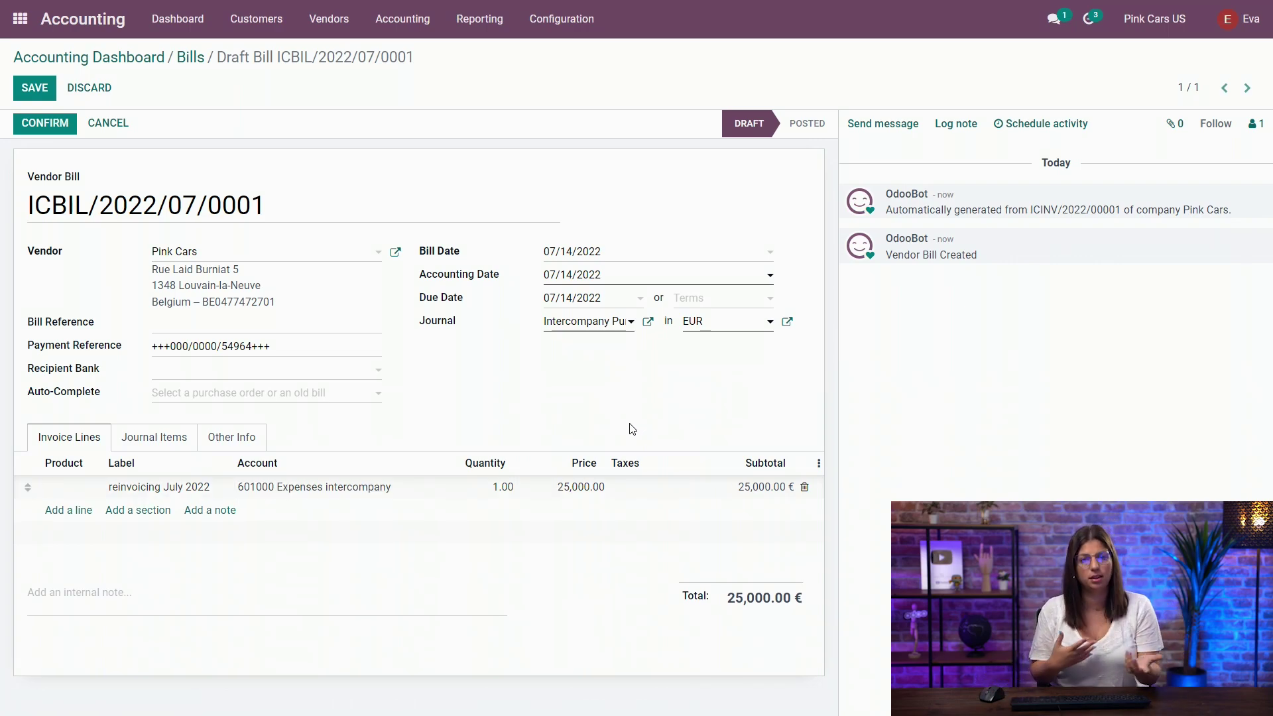
pyautogui.click(35, 128)
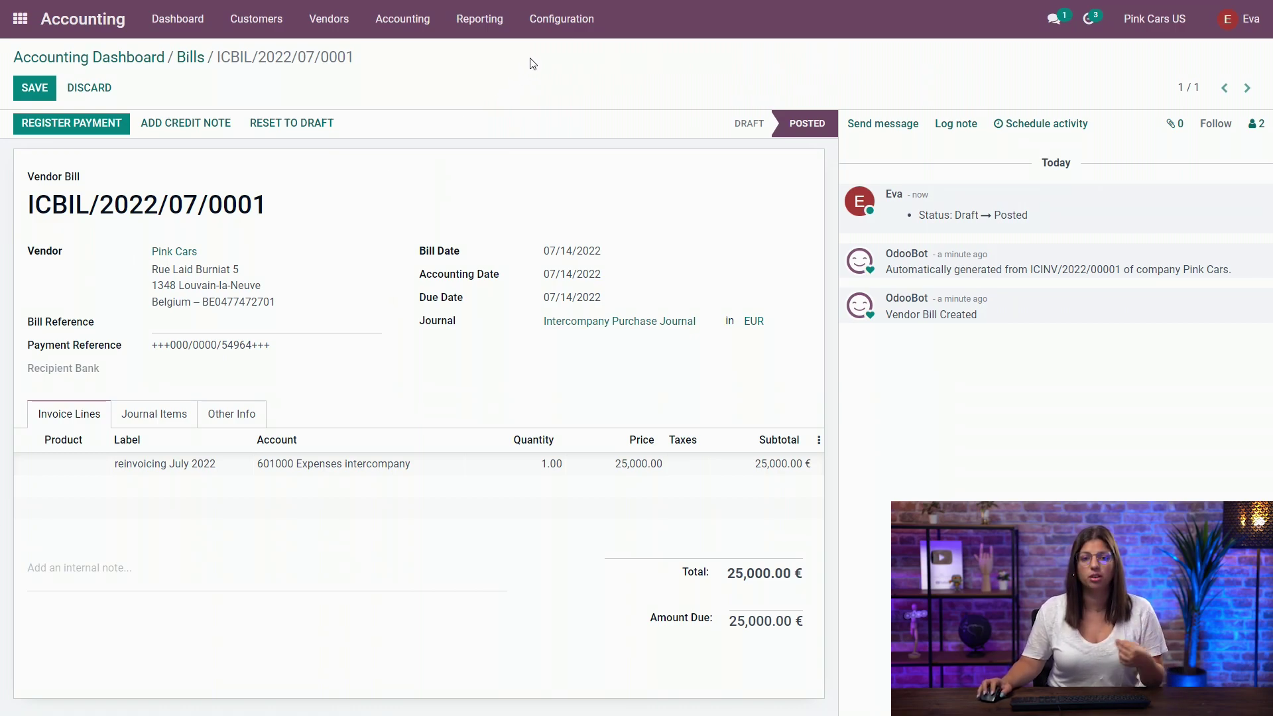
# Start a new journal group named 'Transactions w/out intercompany'.
pyautogui.click(561, 36)
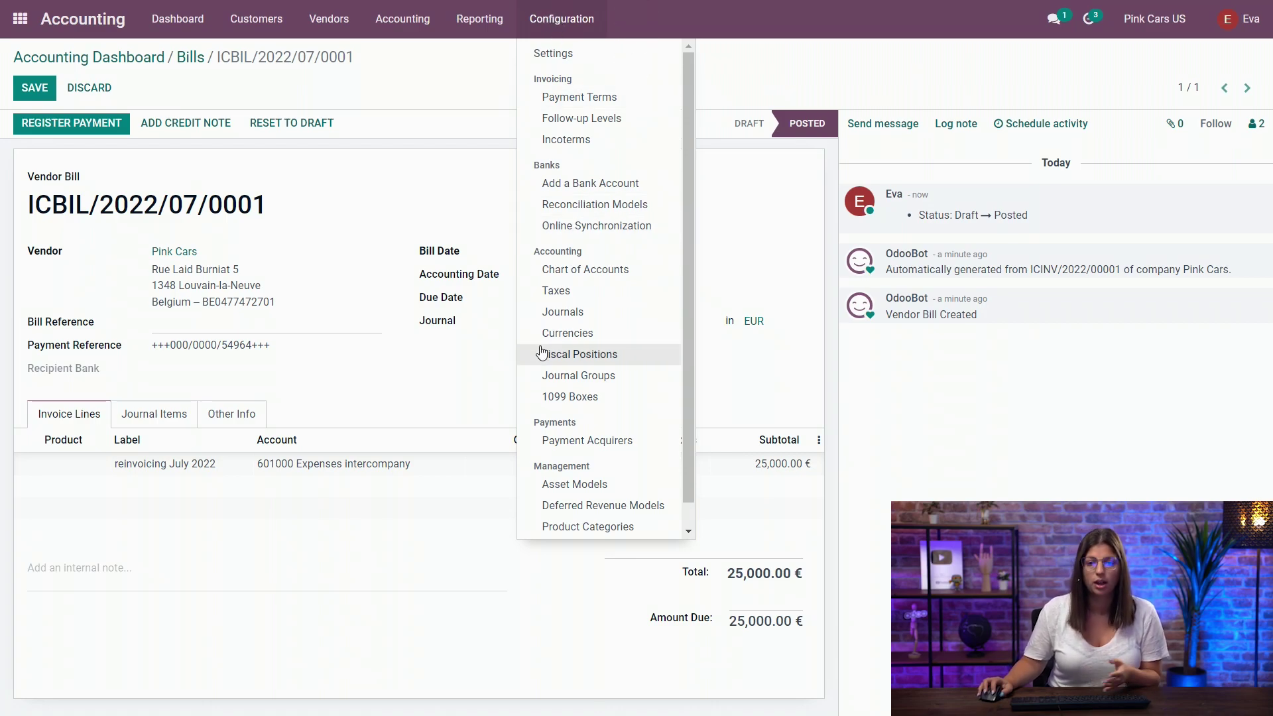
pyautogui.click(603, 384)
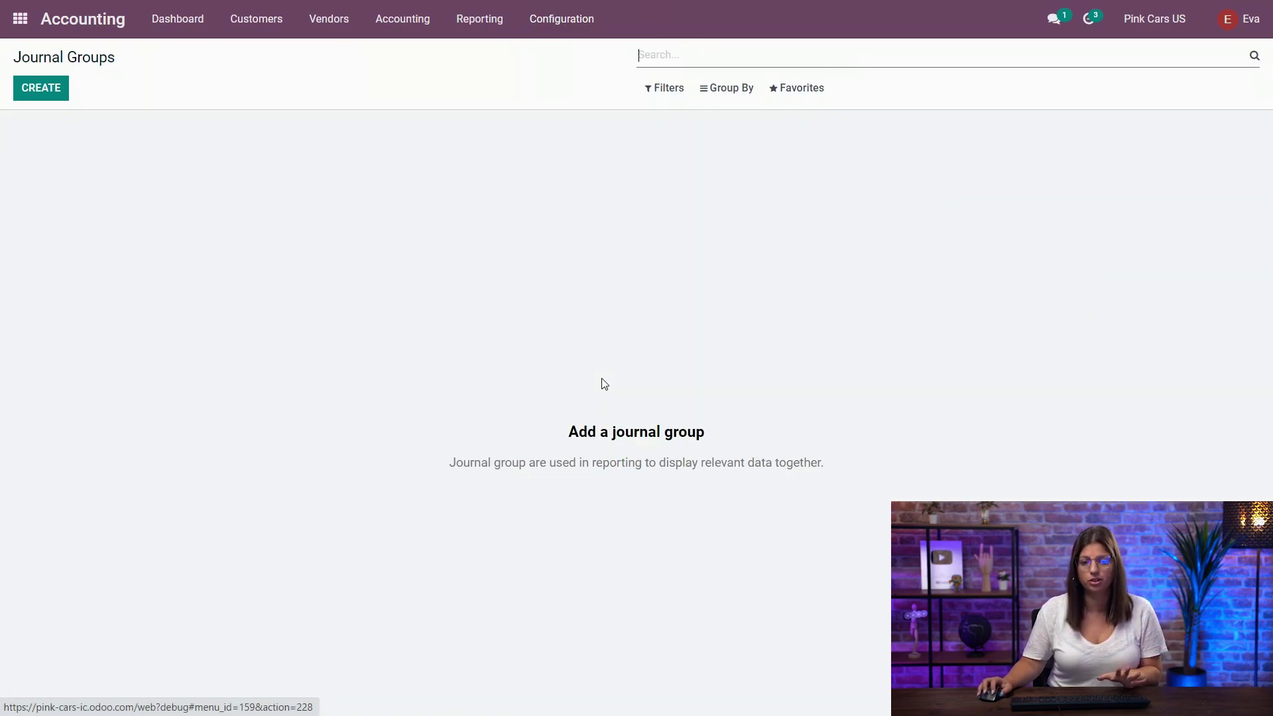
pyautogui.click(47, 97)
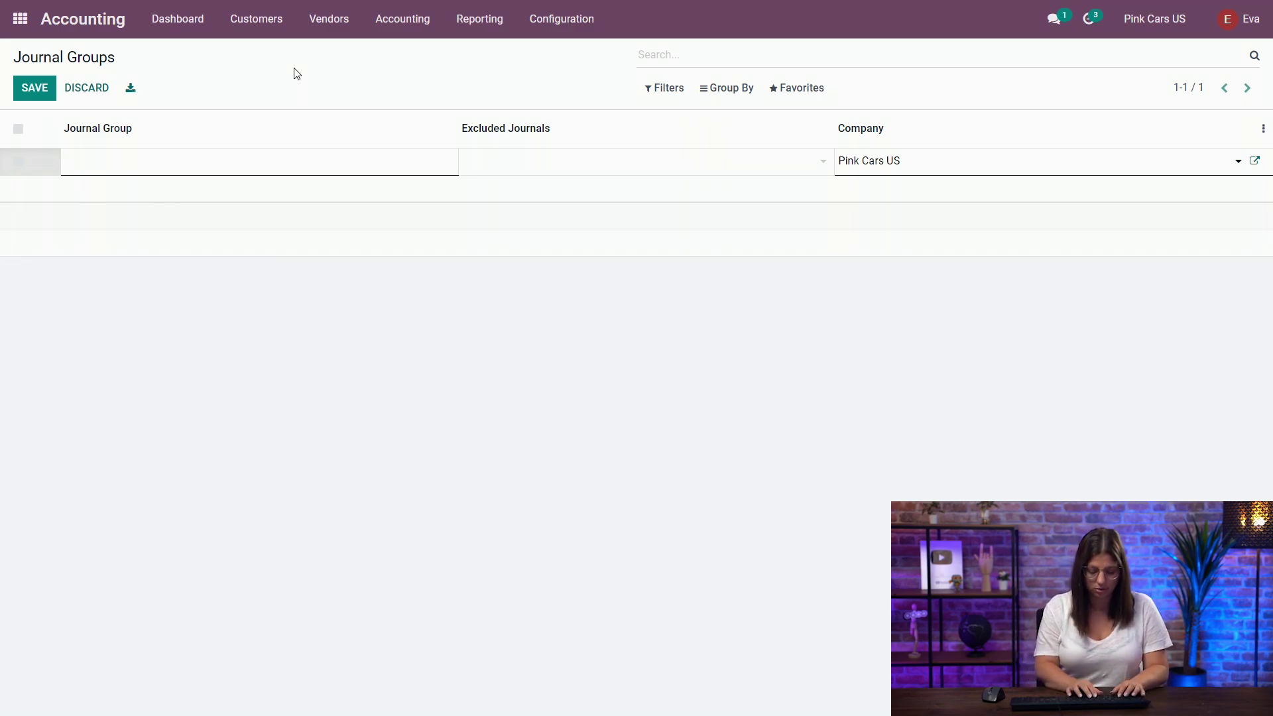
pyautogui.write('Intercompany')
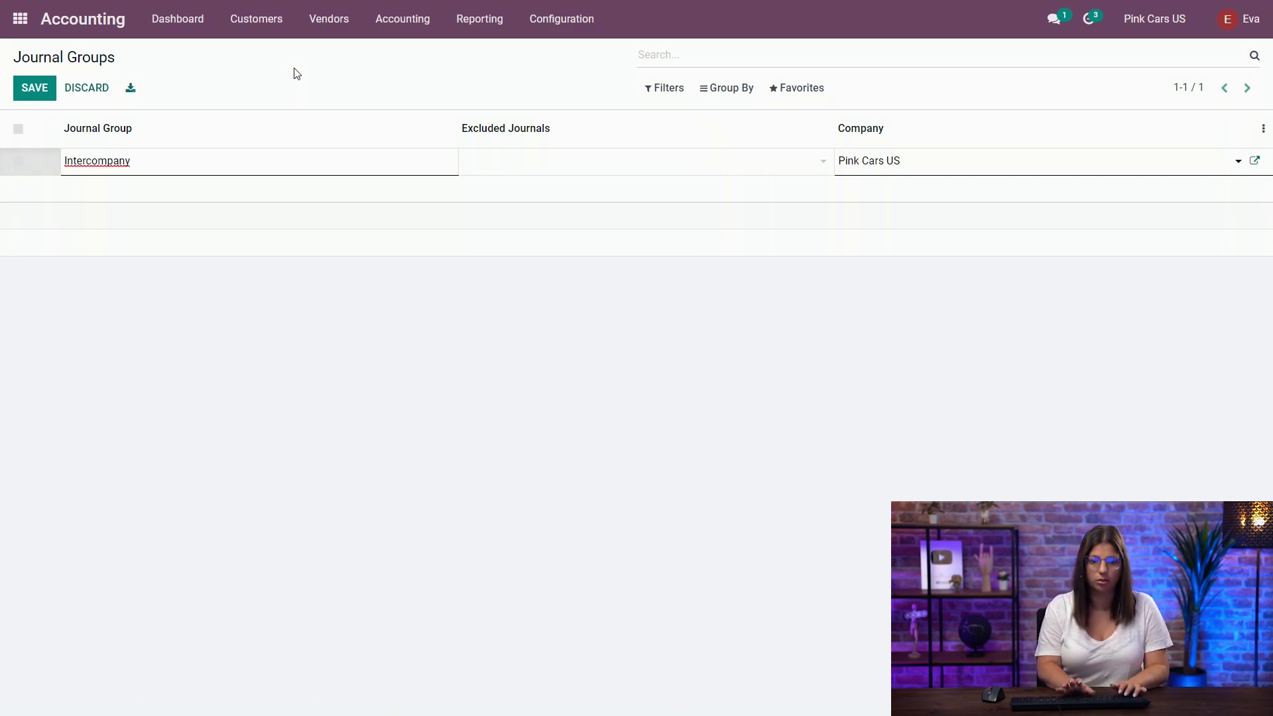
pyautogui.press('BackSpace')
pyautogui.press('BackSpace')
pyautogui.press('BackSpace')
pyautogui.press('BackSpace')
pyautogui.press('BackSpace')
pyautogui.press('BackSpace')
pyautogui.press('BackSpace')
pyautogui.press('BackSpace')
pyautogui.press('BackSpace')
pyautogui.press('BackSpace')
pyautogui.press('BackSpace')
pyautogui.press('BackSpace')
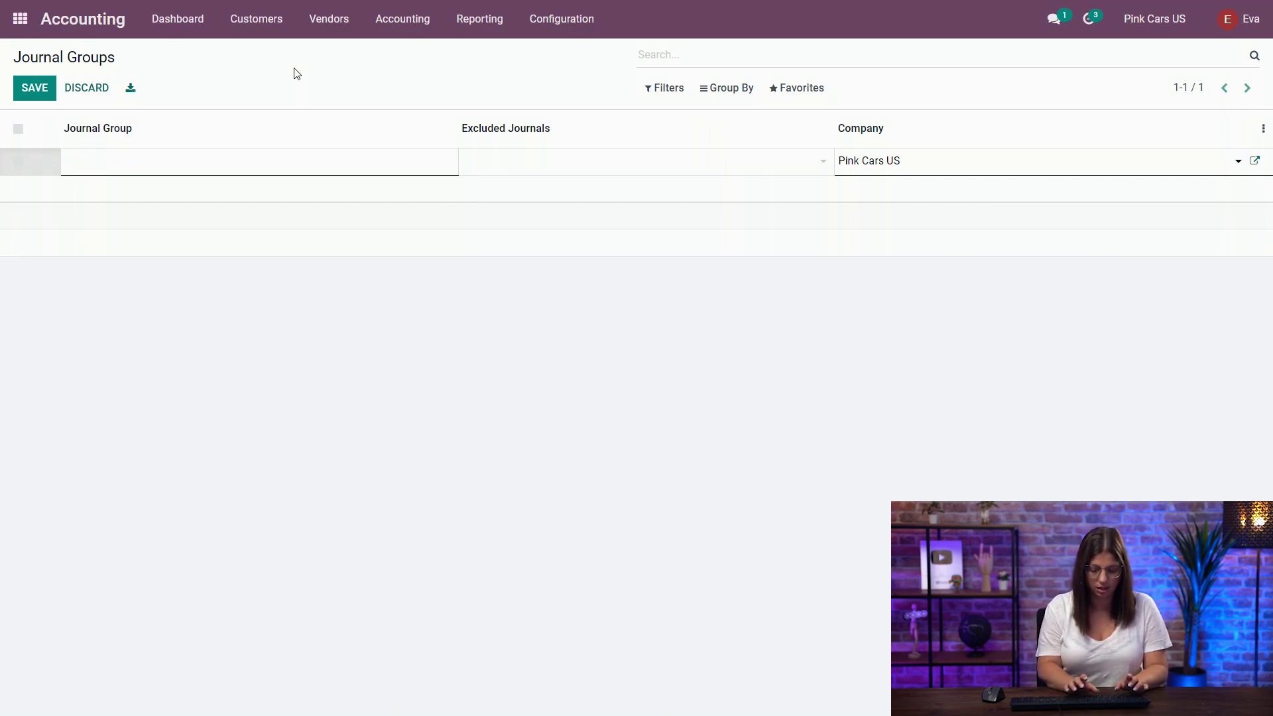
pyautogui.write('Transactions w')
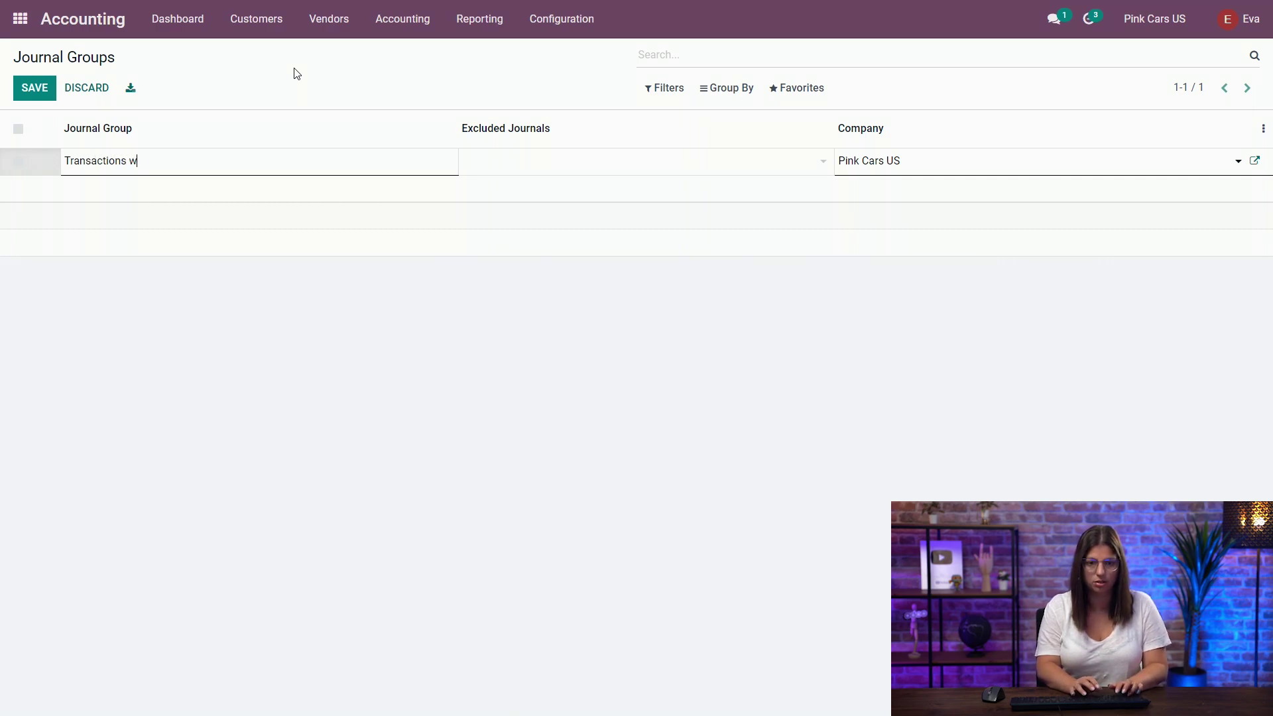
pyautogui.write('/out intercompany')
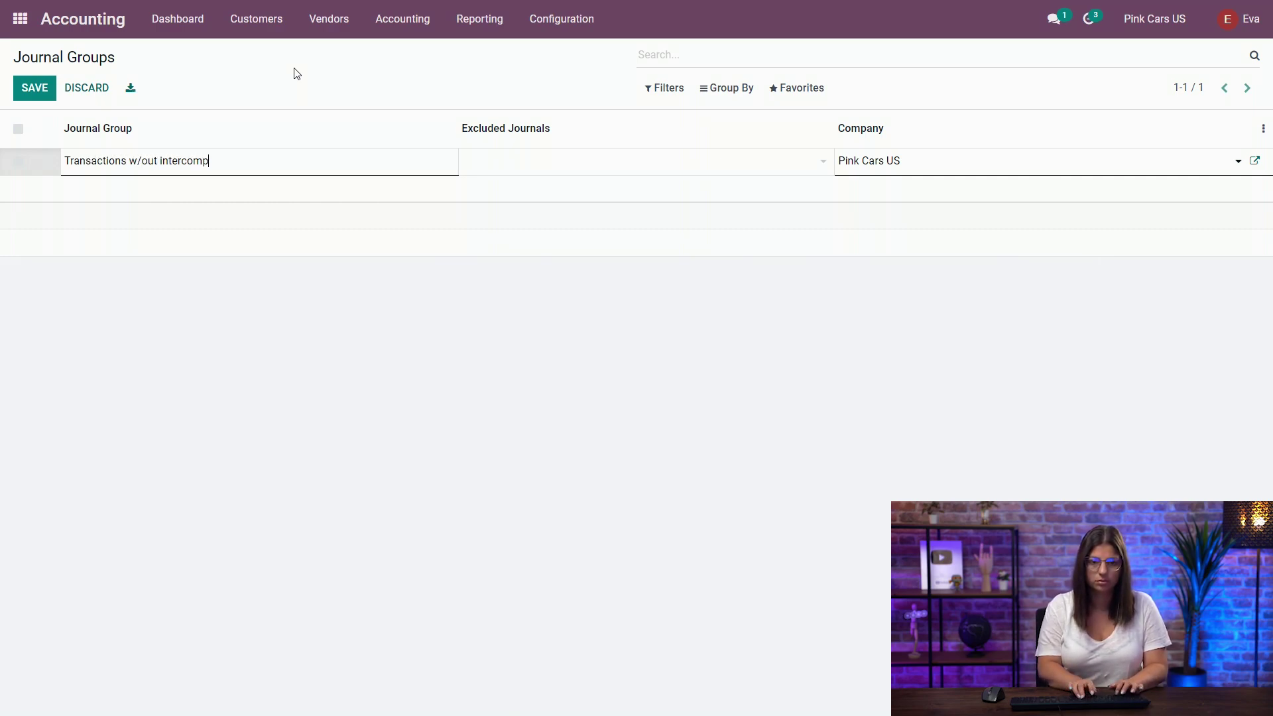
# Exclude the Intercompany Purchase and Intercompany Sales journals and save the group.
pyautogui.click(636, 170)
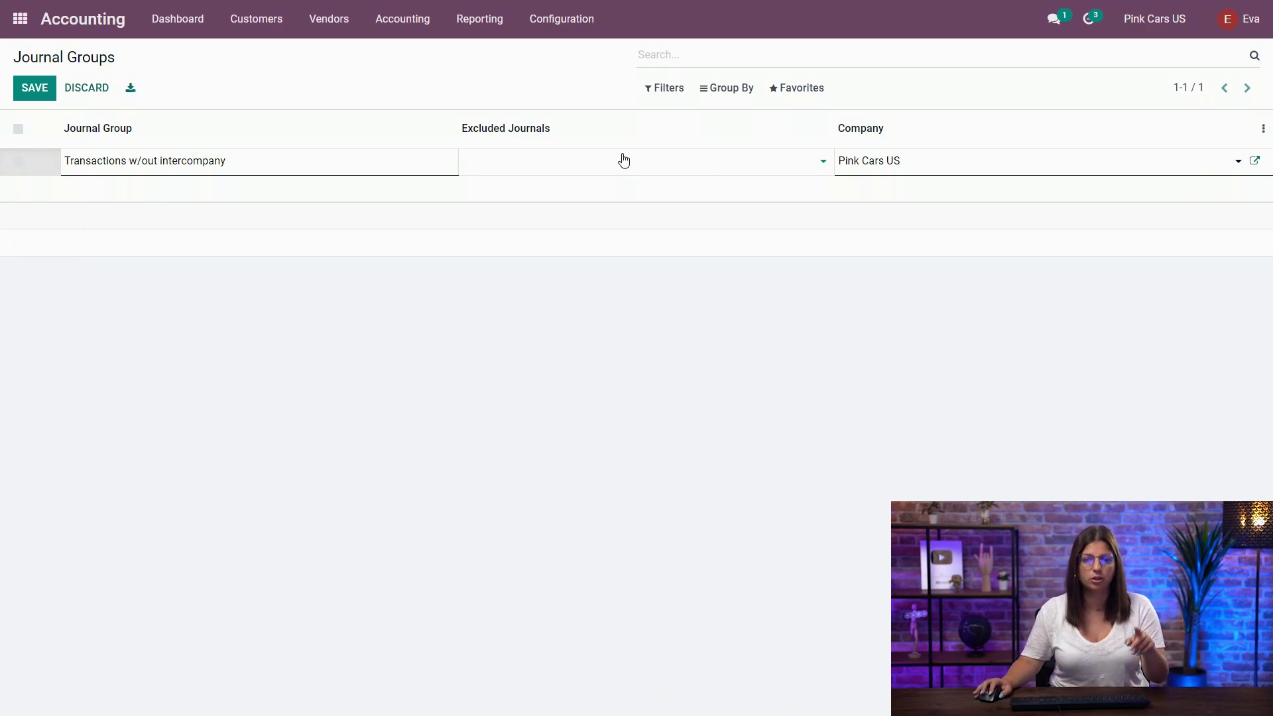
pyautogui.click(620, 170)
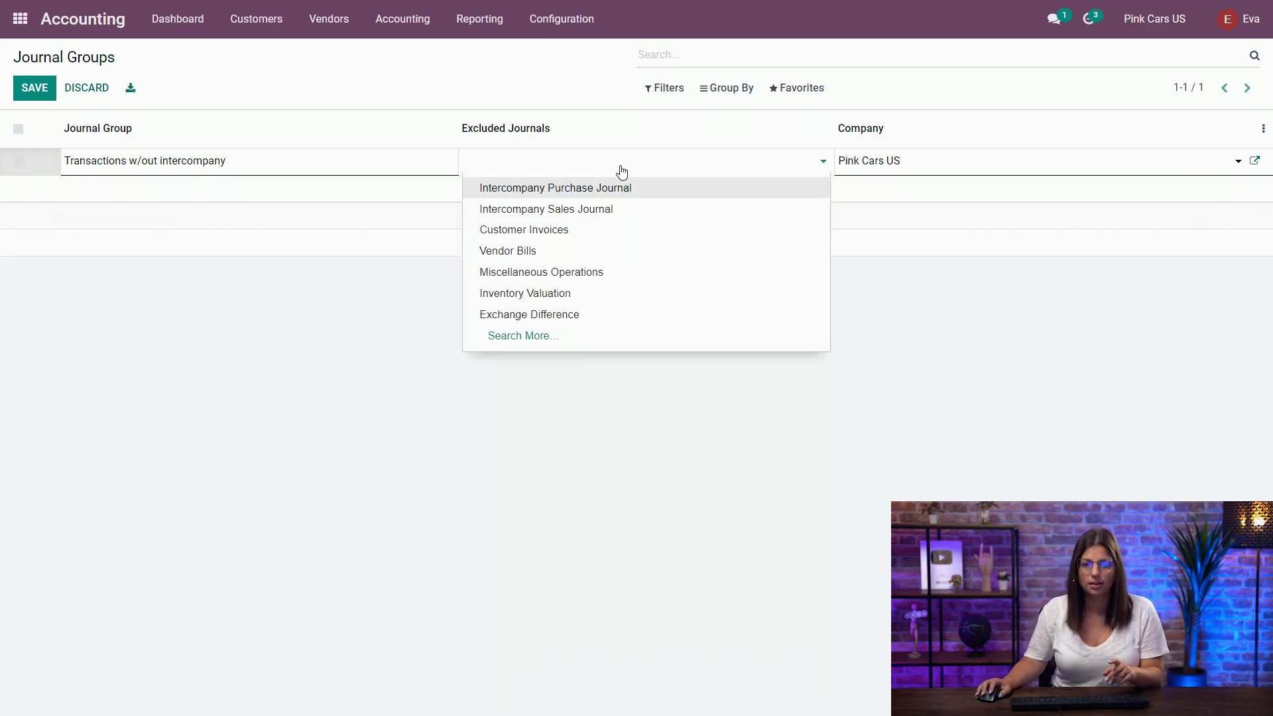
pyautogui.click(568, 189)
pyautogui.click(666, 171)
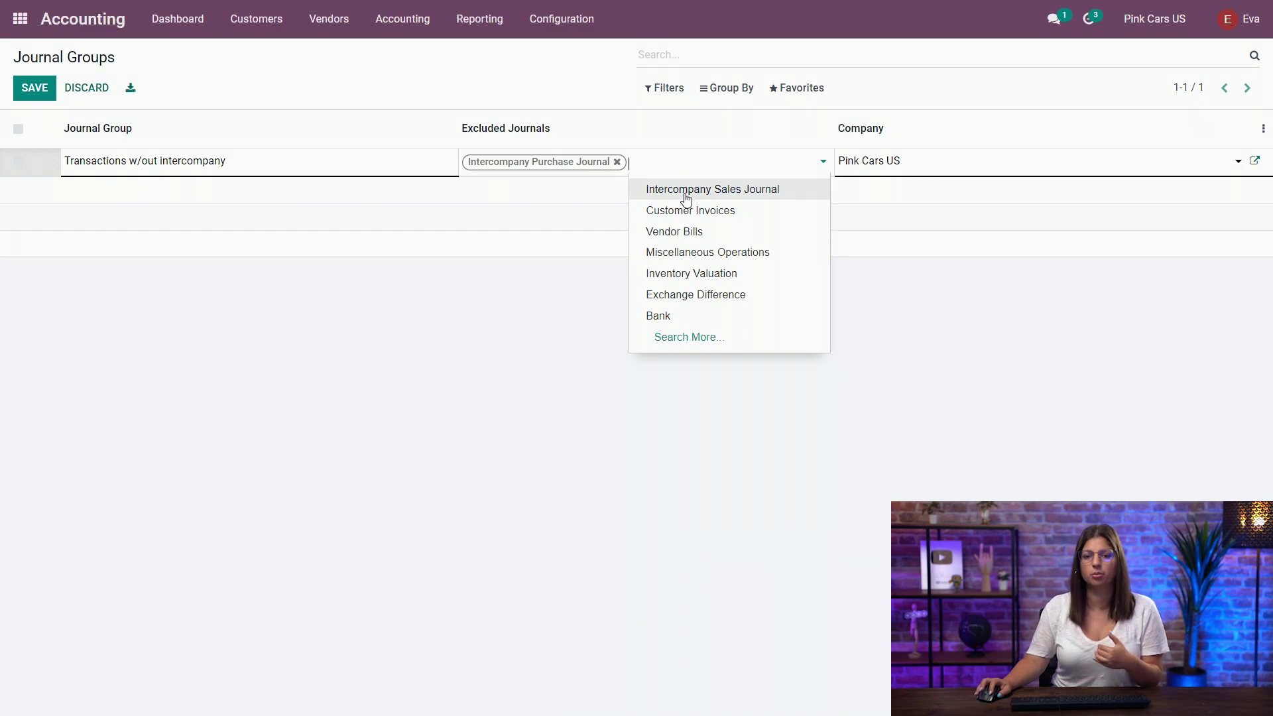
pyautogui.click(686, 199)
pyautogui.click(34, 88)
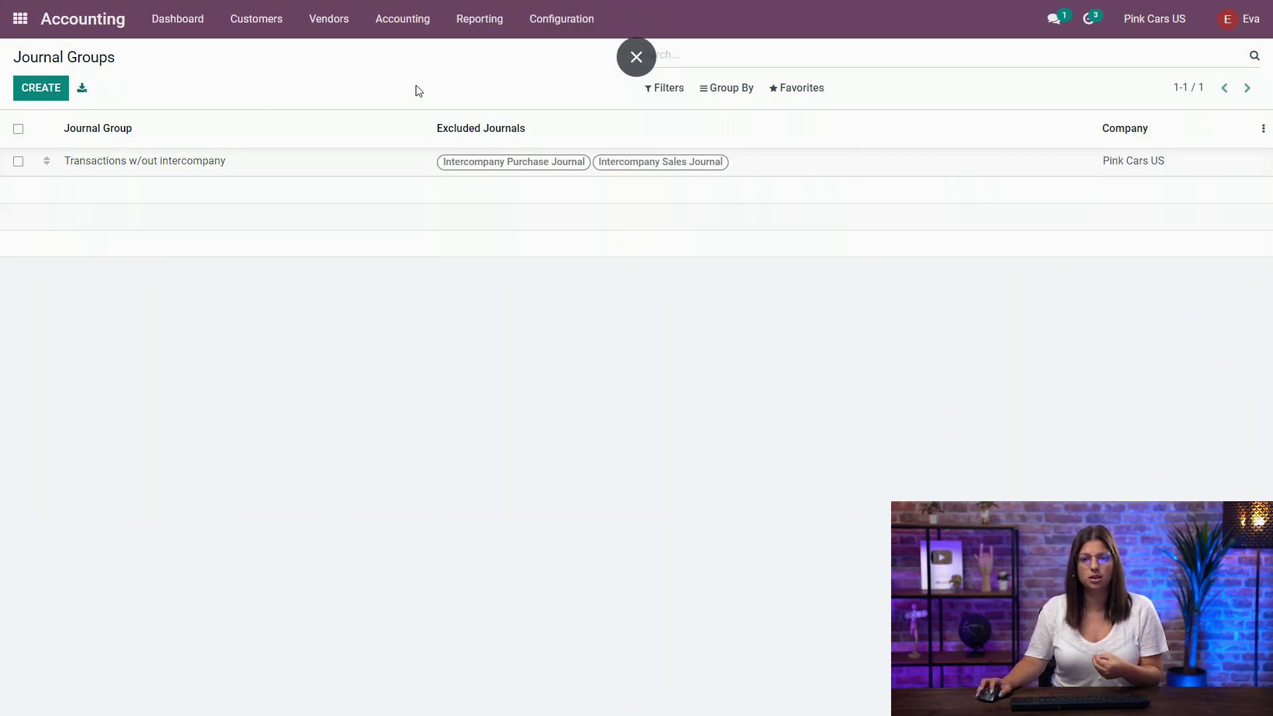
# Open the Balance Sheet and filter it by the 'Transactions w/out intercompany' journal group.
pyautogui.click(480, 20)
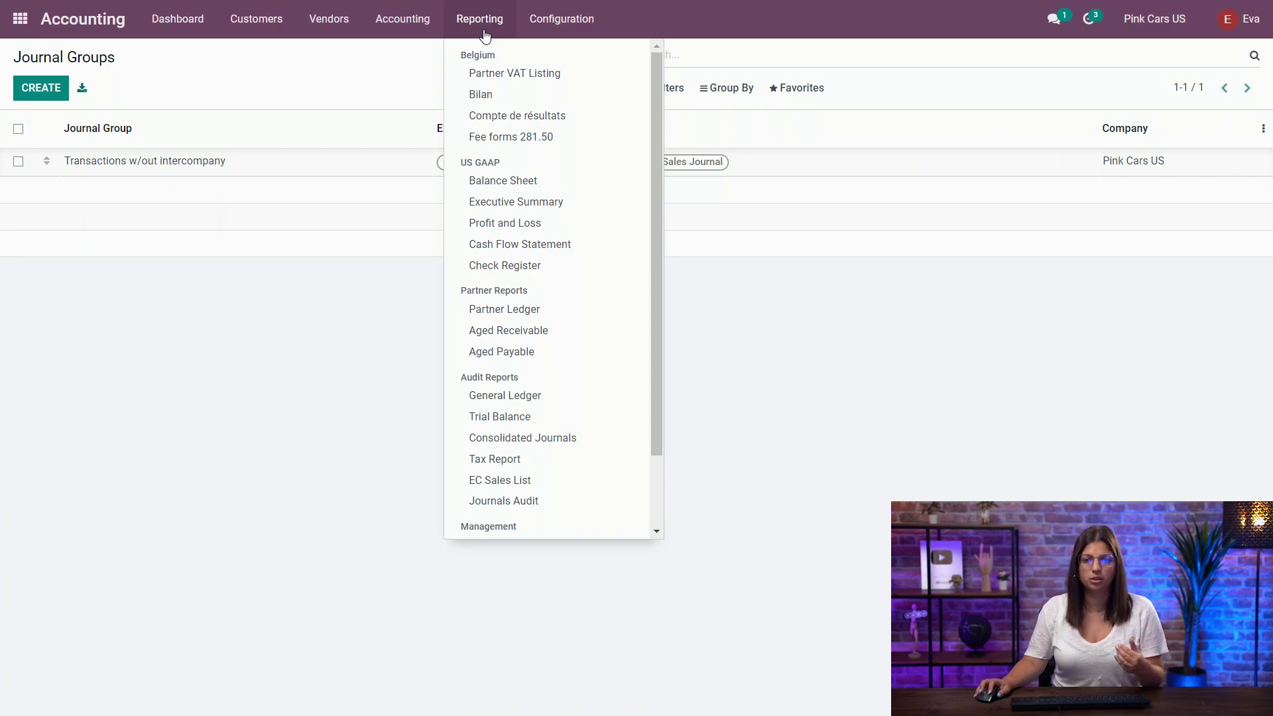
pyautogui.click(491, 185)
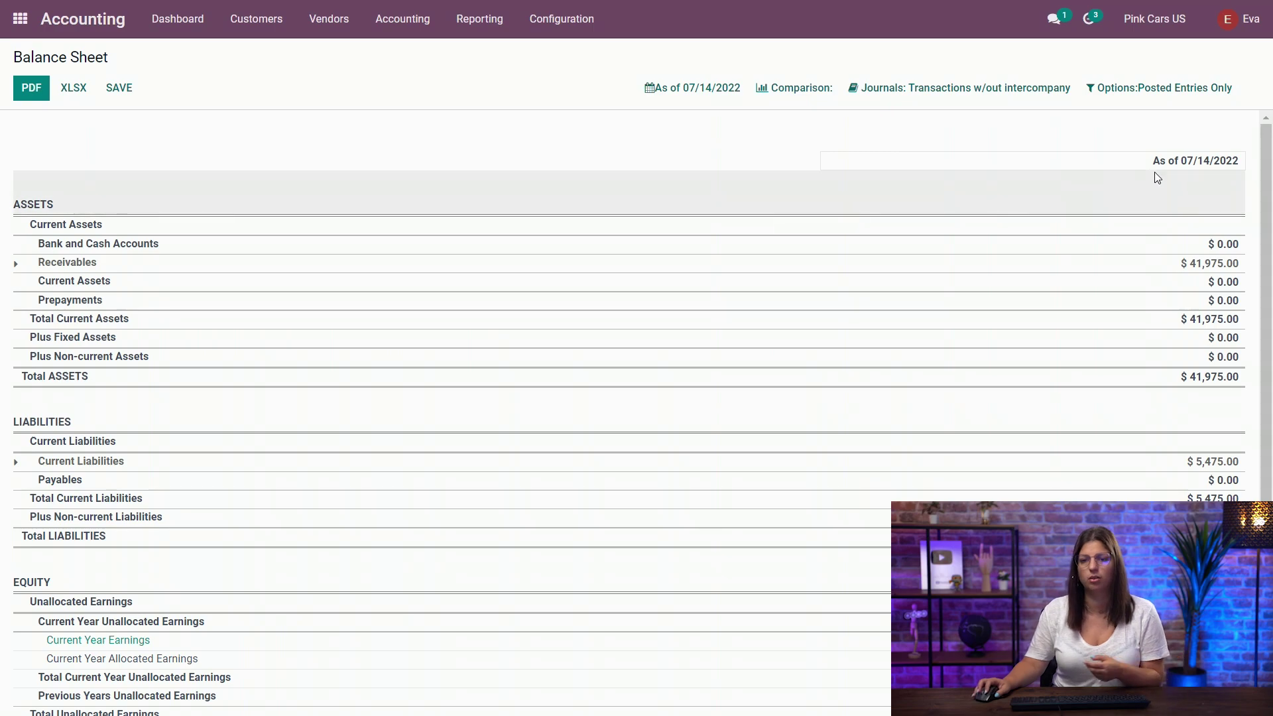
pyautogui.click(956, 96)
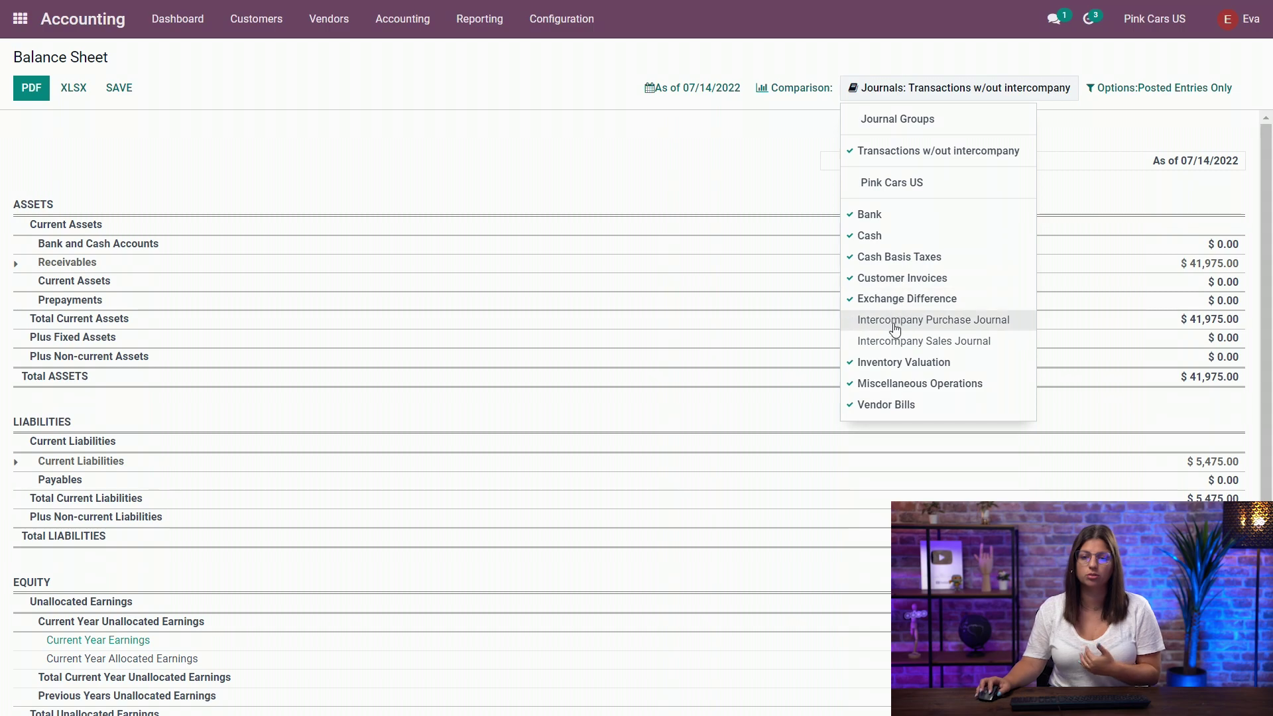
pyautogui.click(919, 156)
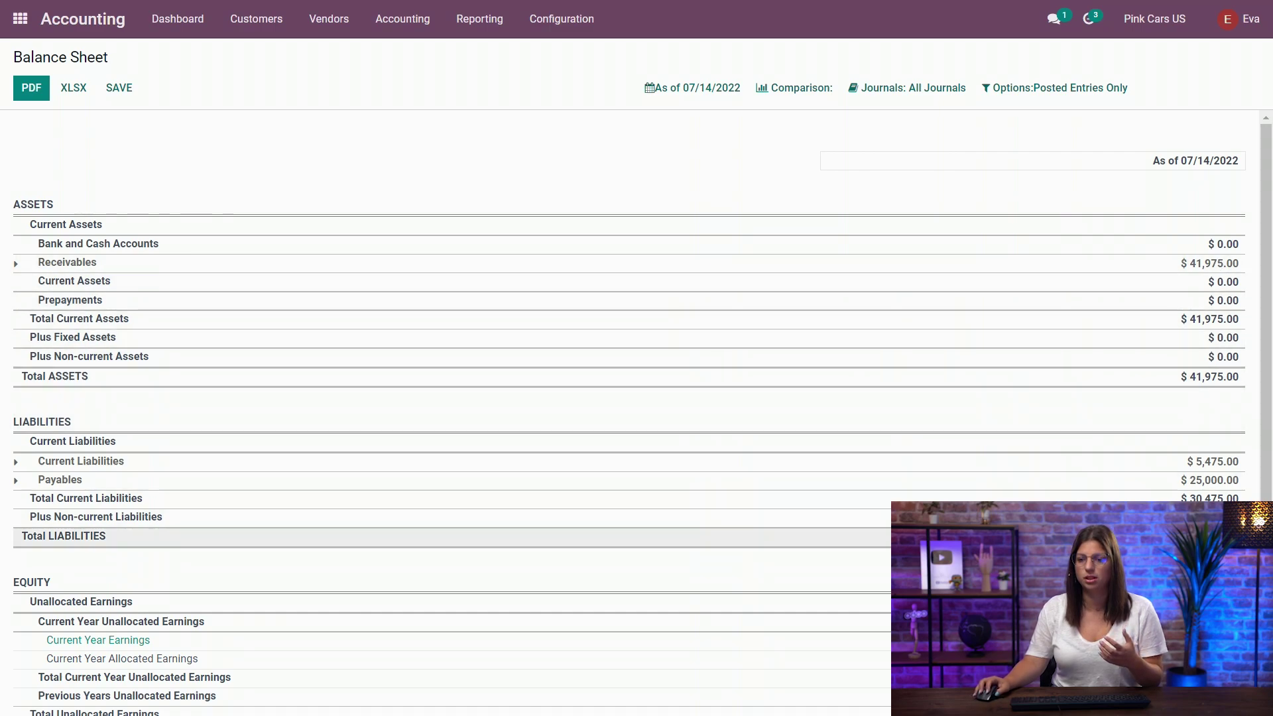
pyautogui.click(936, 90)
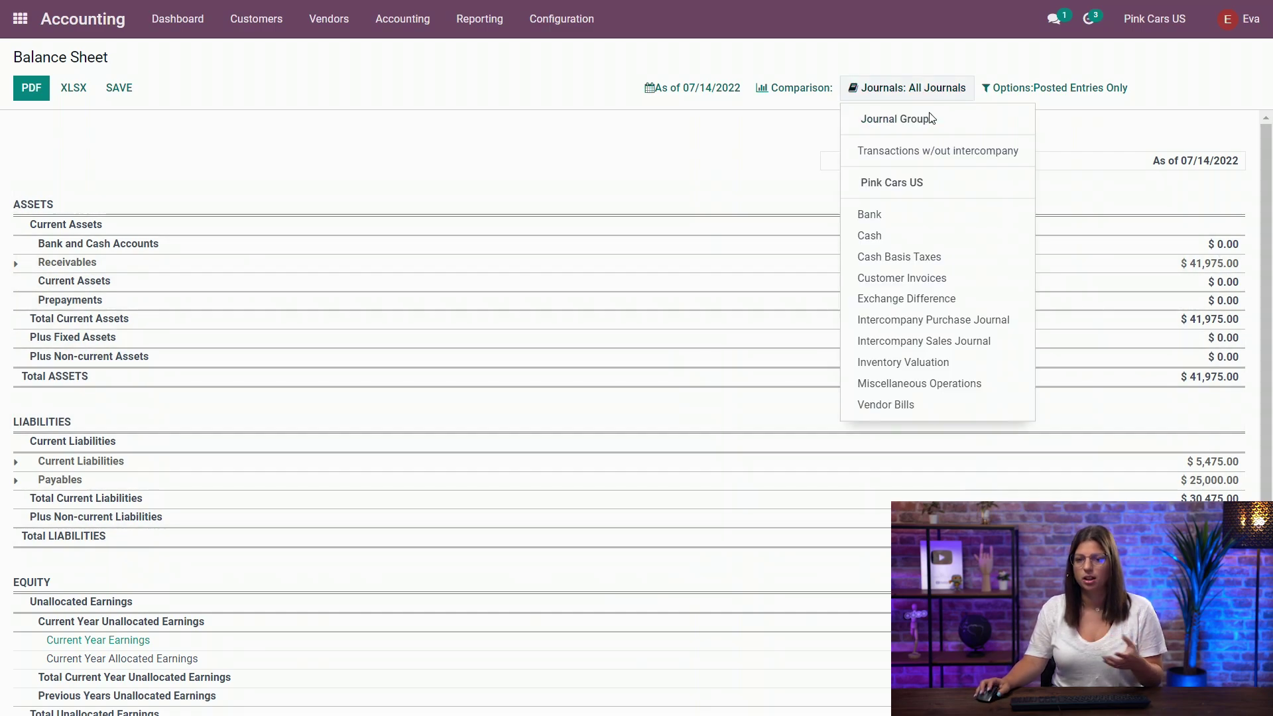
pyautogui.click(931, 153)
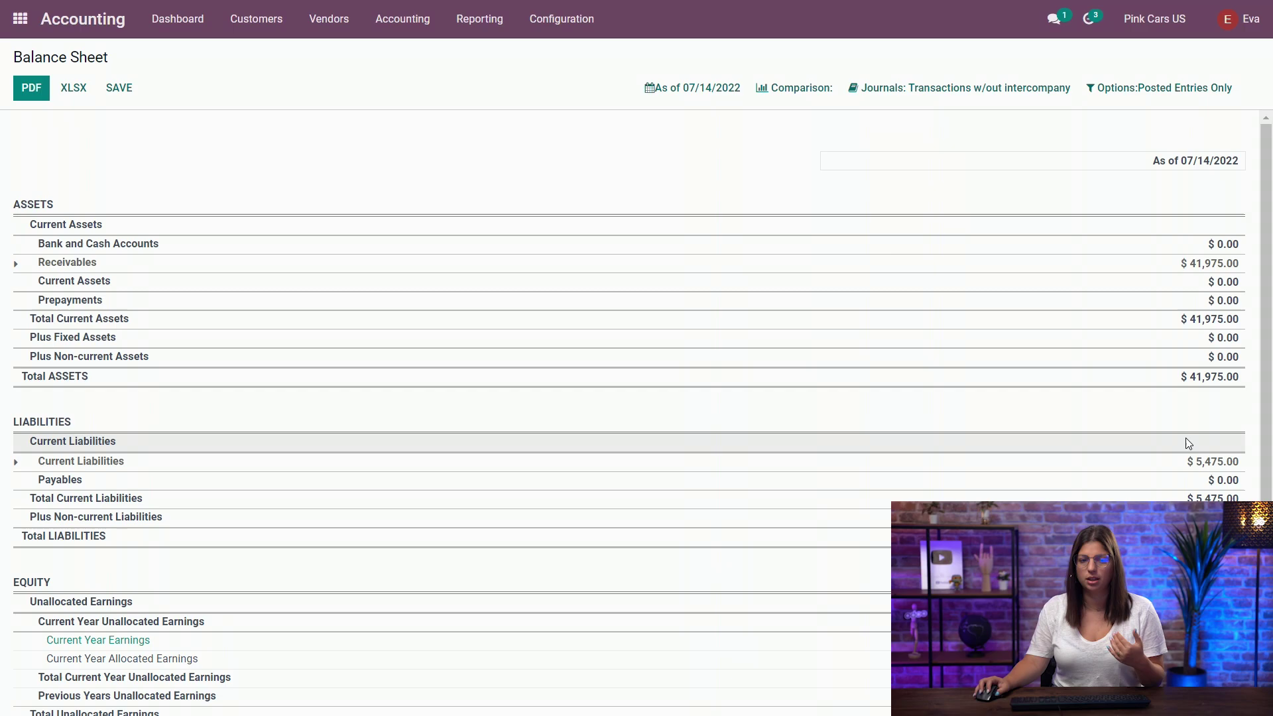